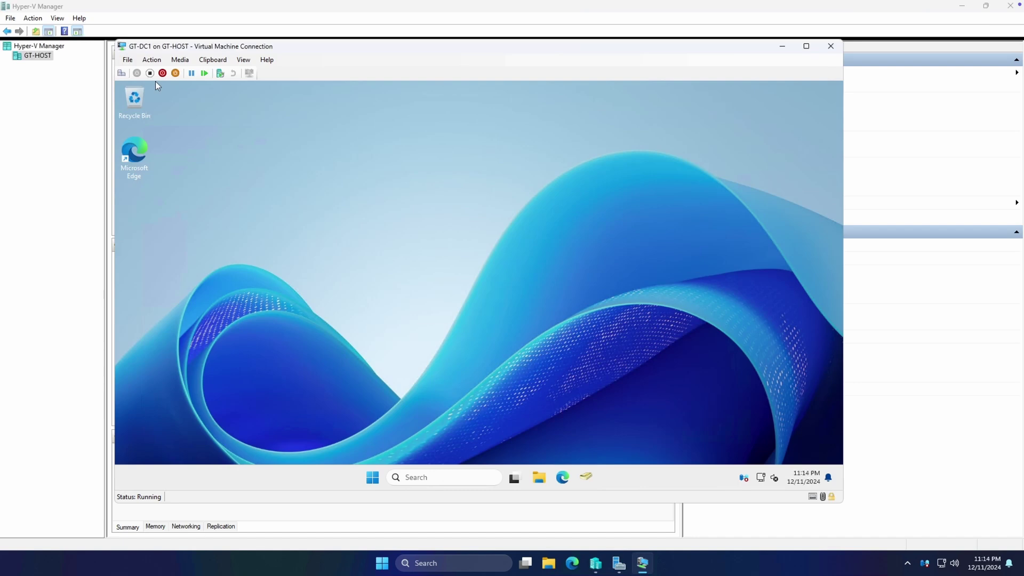
Open DNS Manager on the GT-DC1 virtual machine and pin it to the taskbar.
click(376, 479)
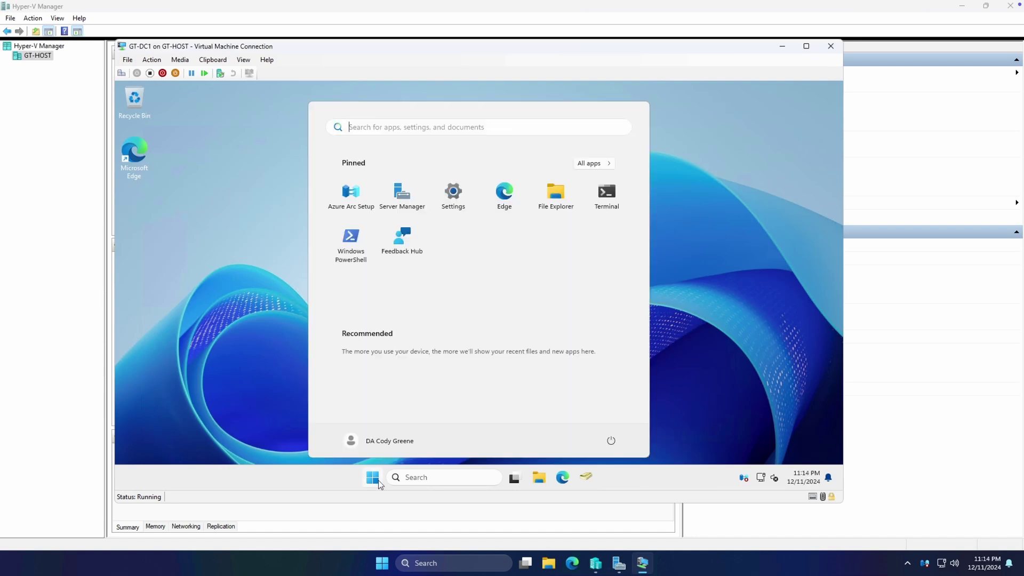
text(dns)
click(351, 209)
right_click(598, 476)
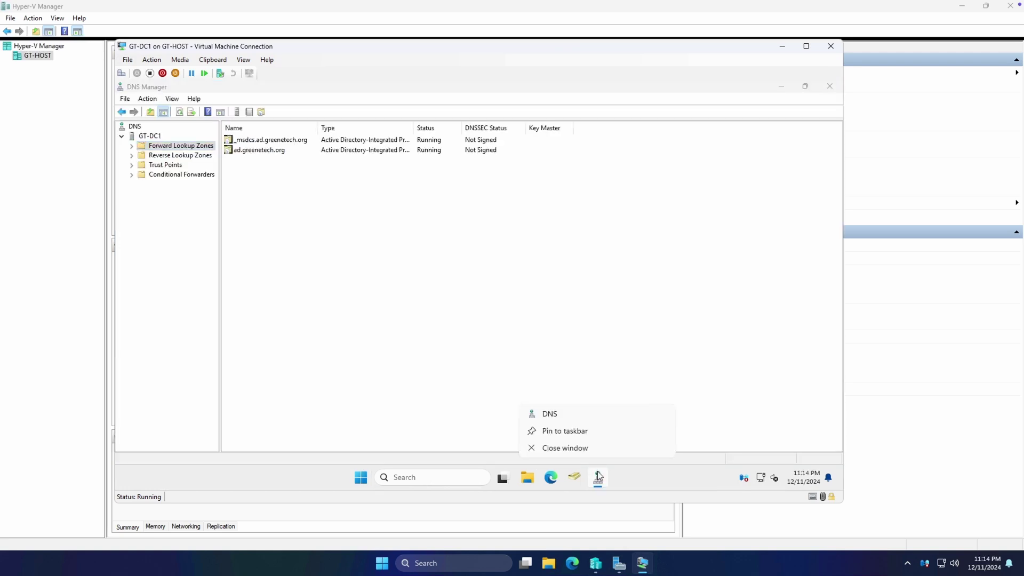
click(584, 432)
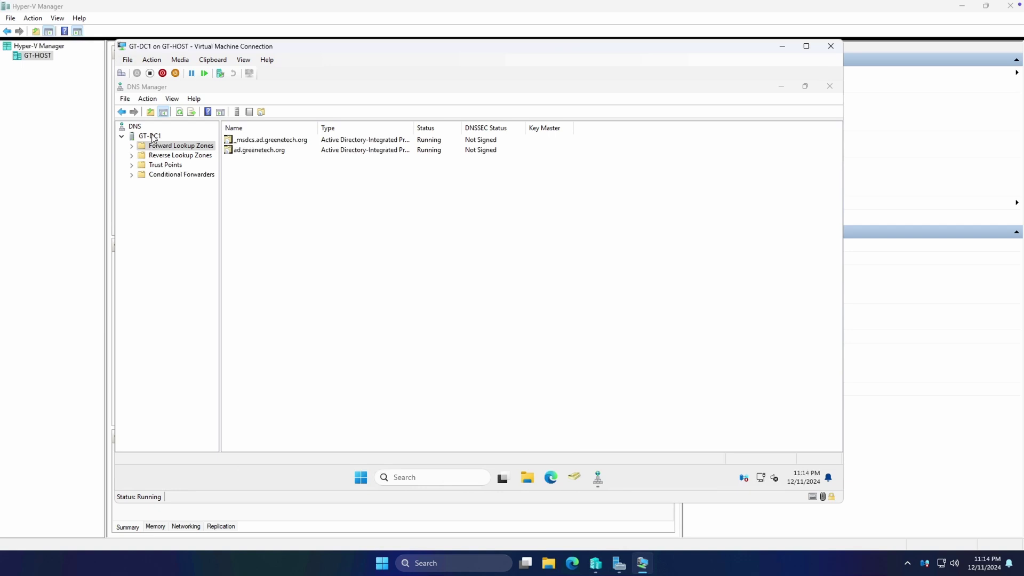
Browse the GT-DC1 server's forward lookup zones, view the _msdcs.ad.greenetech.org records and widen the tree to show full zone names.
click(135, 127)
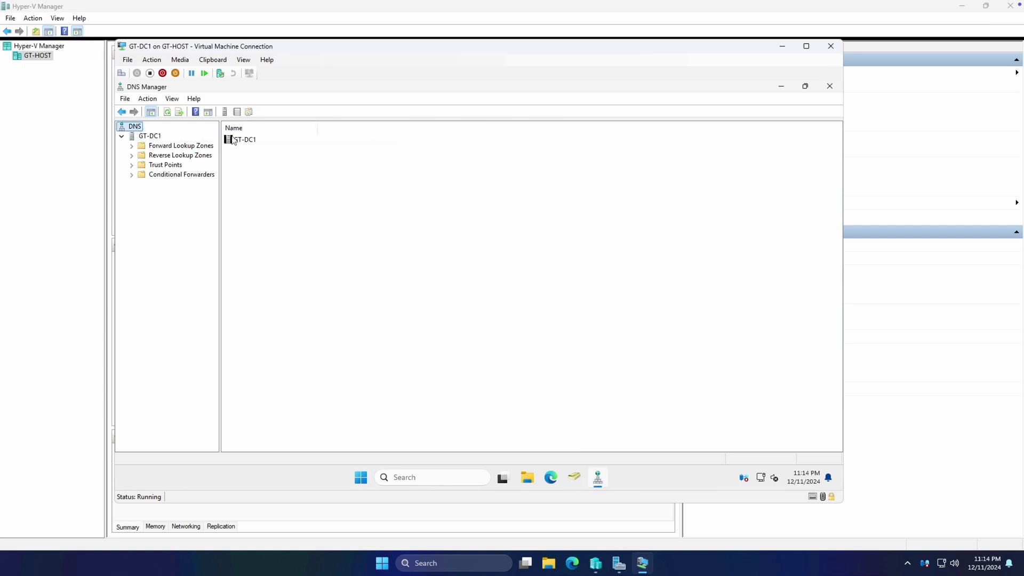
click(150, 137)
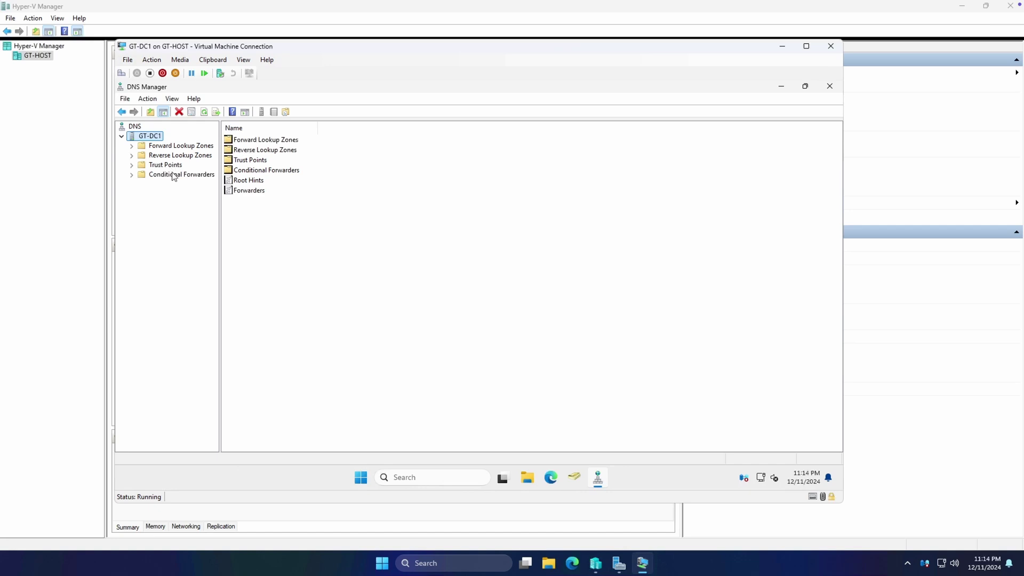
click(131, 147)
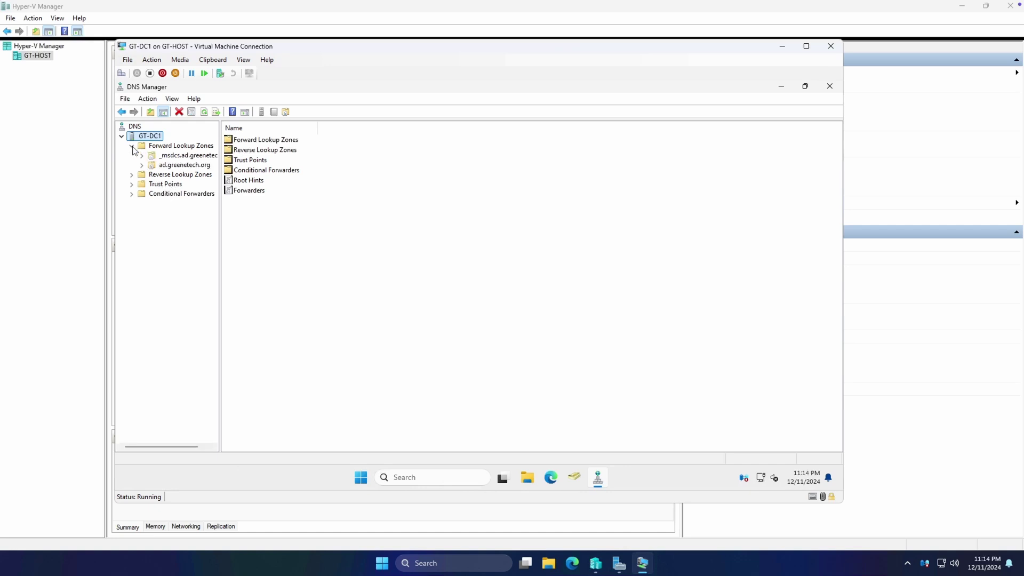
click(185, 156)
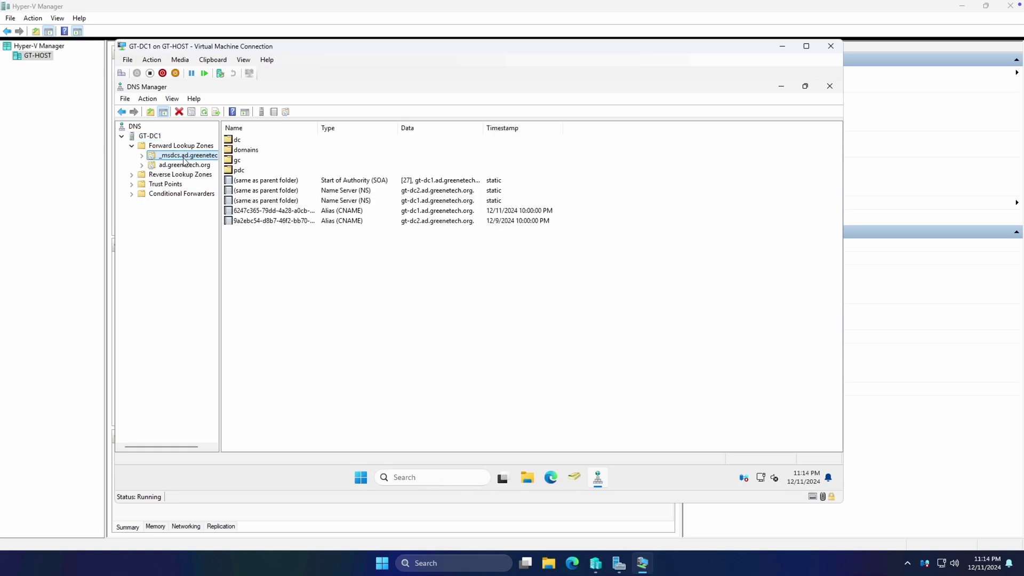
drag(219, 164, 259, 163)
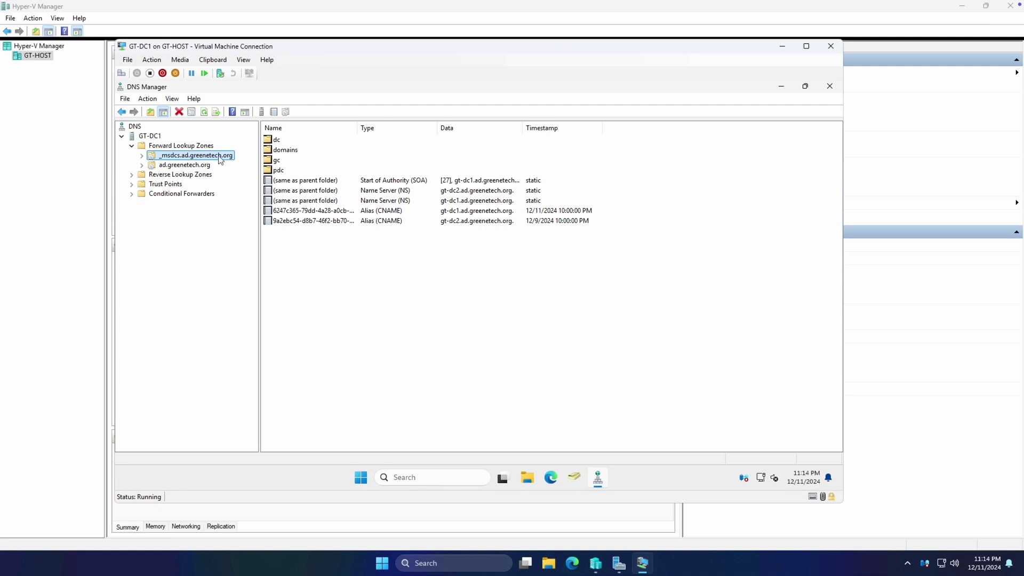
Expand the ad.greenetech.org forward lookup zone and examine the host records of gt-dc1 and GT-DC2.
click(180, 167)
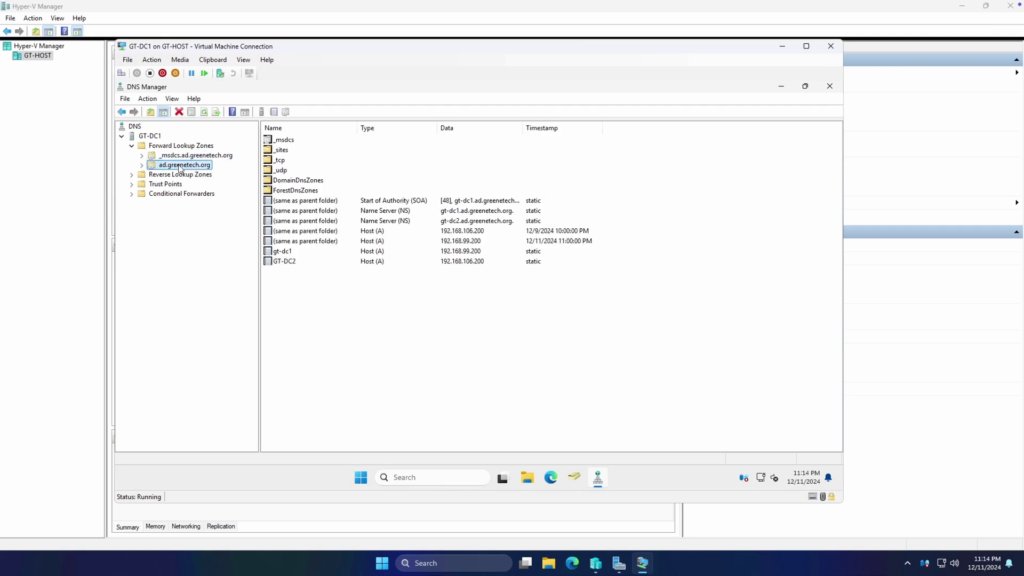
click(142, 165)
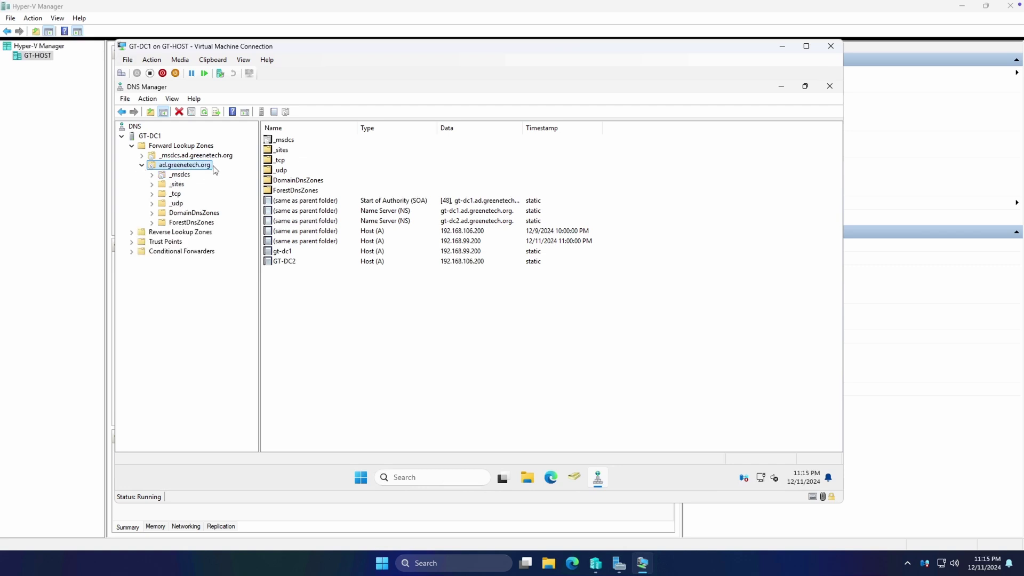
click(285, 252)
click(289, 262)
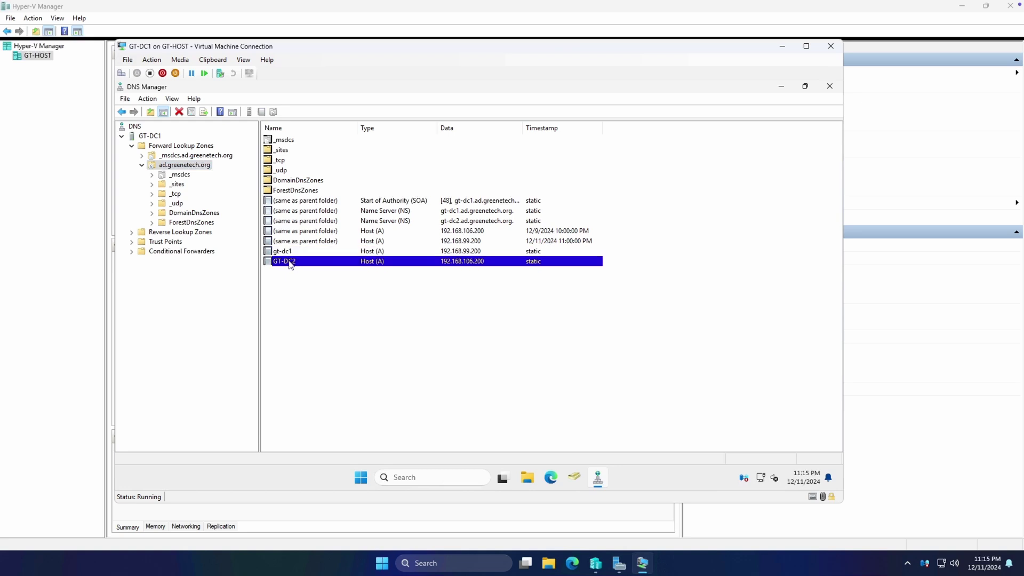
Add a host (A) record named testingdns with IP address 8.8.8.8 to the ad.greenetech.org zone.
click(341, 286)
right_click(293, 278)
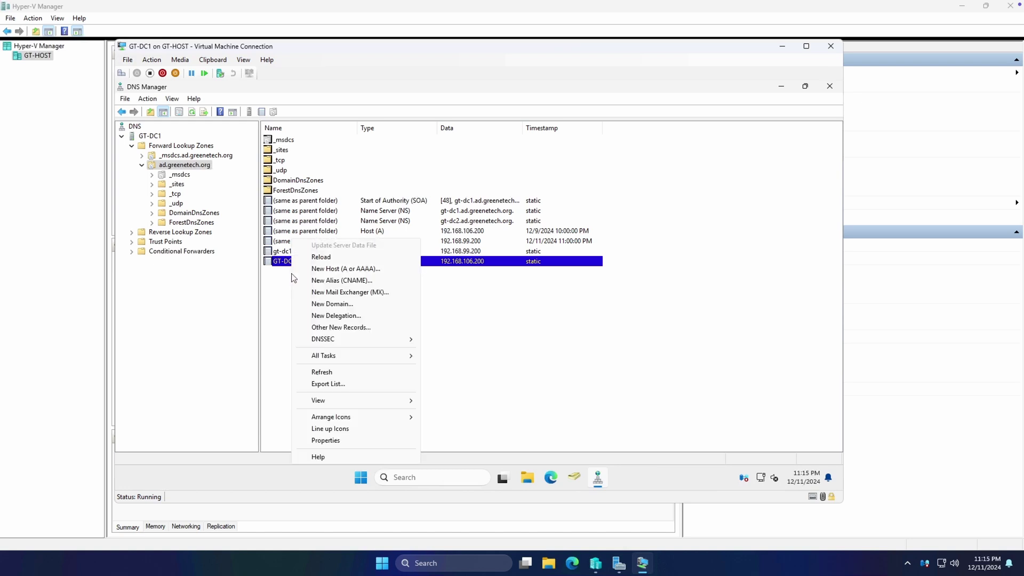
click(328, 270)
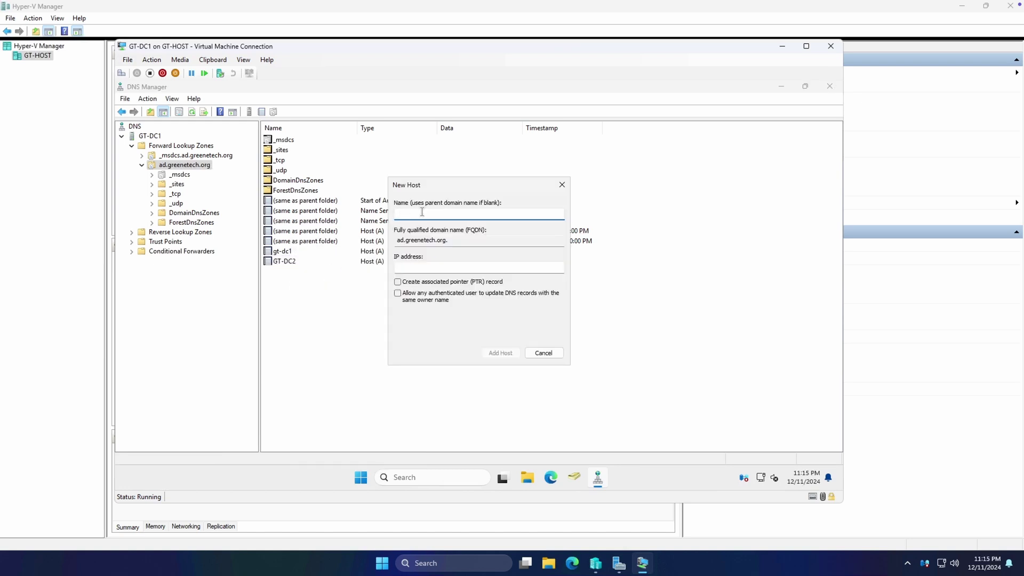
text(testingdns)
click(498, 241)
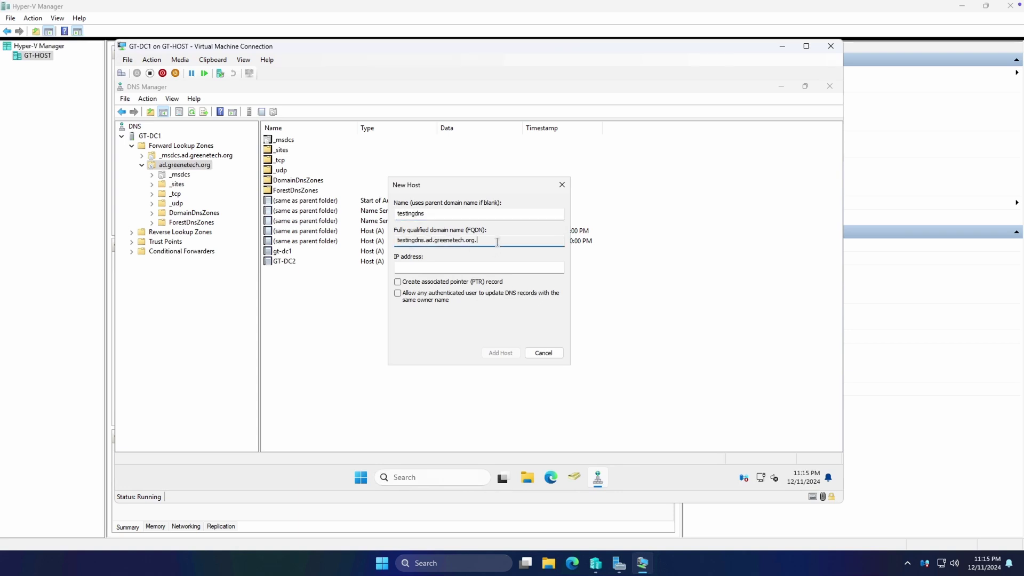
drag(497, 242, 396, 241)
click(451, 265)
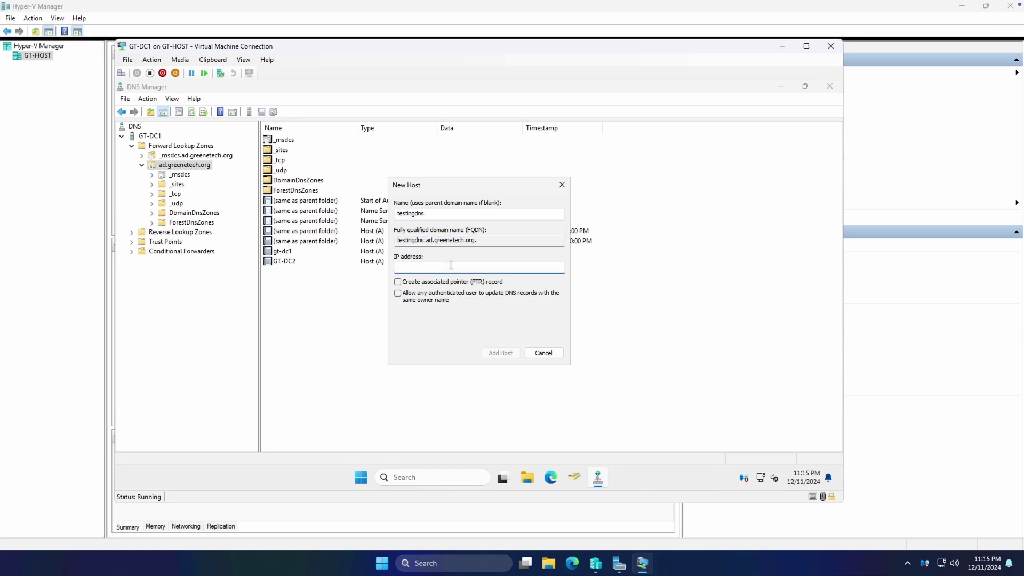
text(8.8.8.8)
click(501, 352)
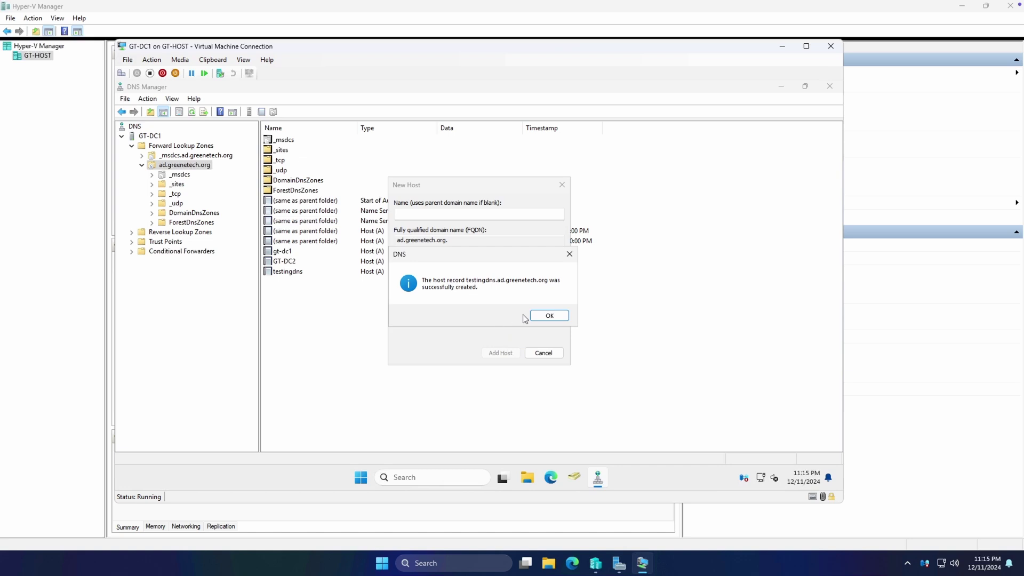
click(550, 319)
click(532, 353)
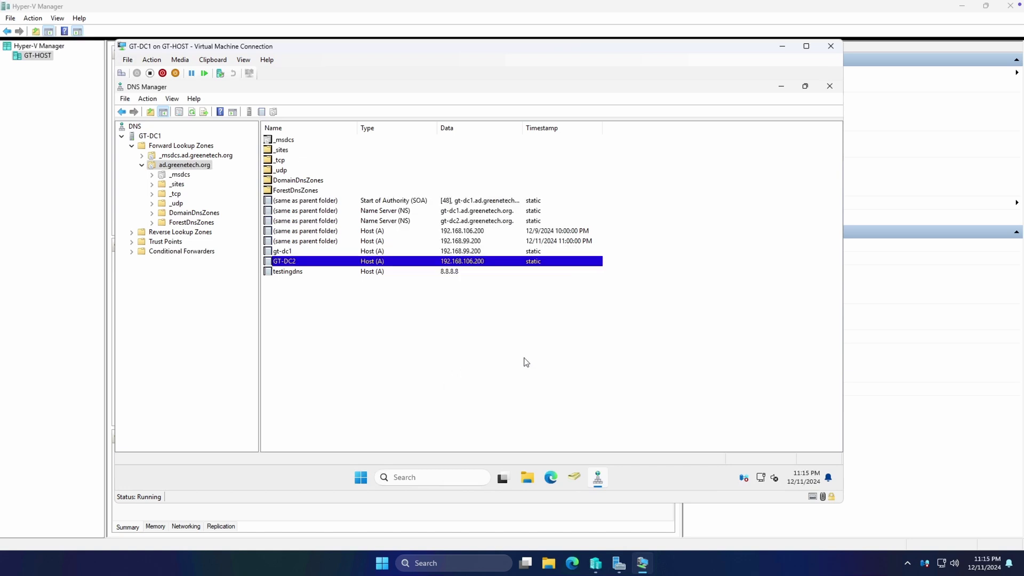
Open Command Prompt, then shrink and reposition its window so the DNS record names remain visible beside it.
click(361, 477)
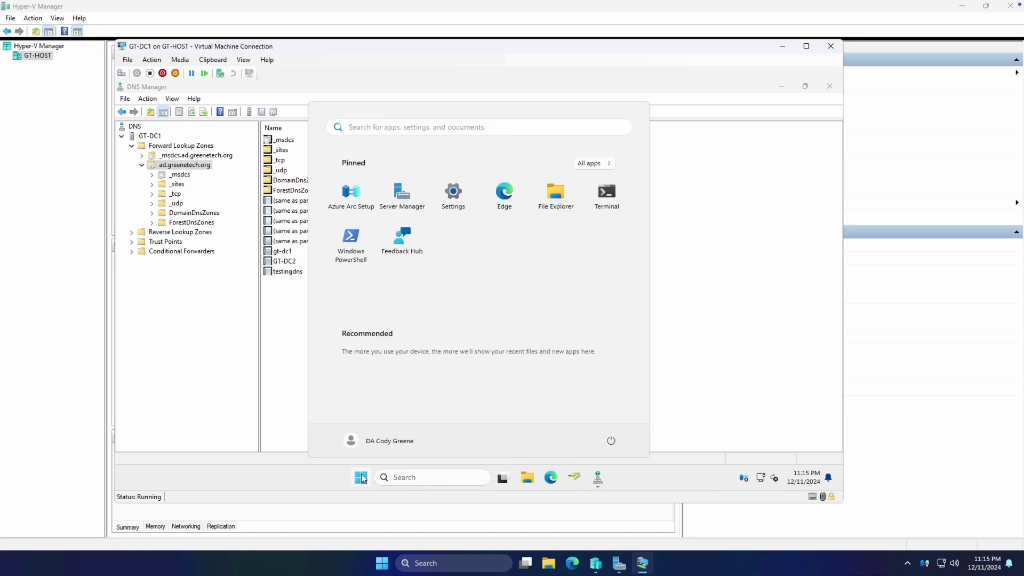
text(ckd)
key(BackSpace)
key(BackSpace)
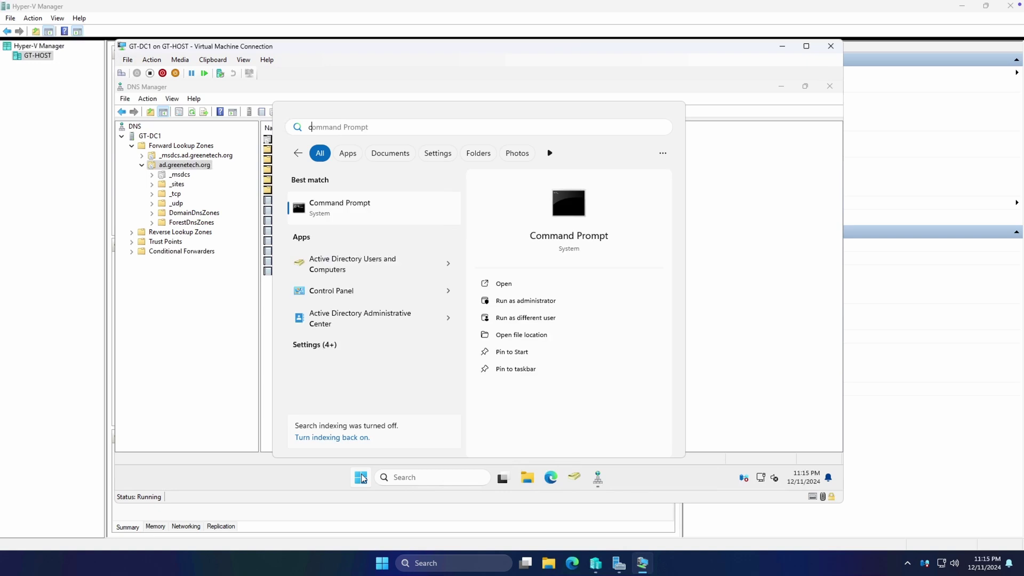
text(md)
key(Return)
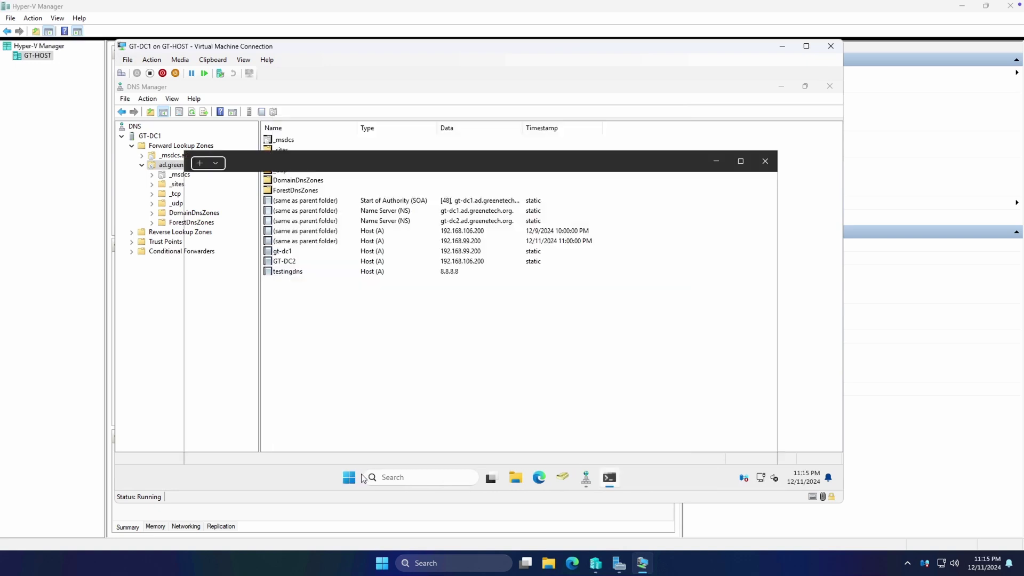
drag(396, 165, 612, 158)
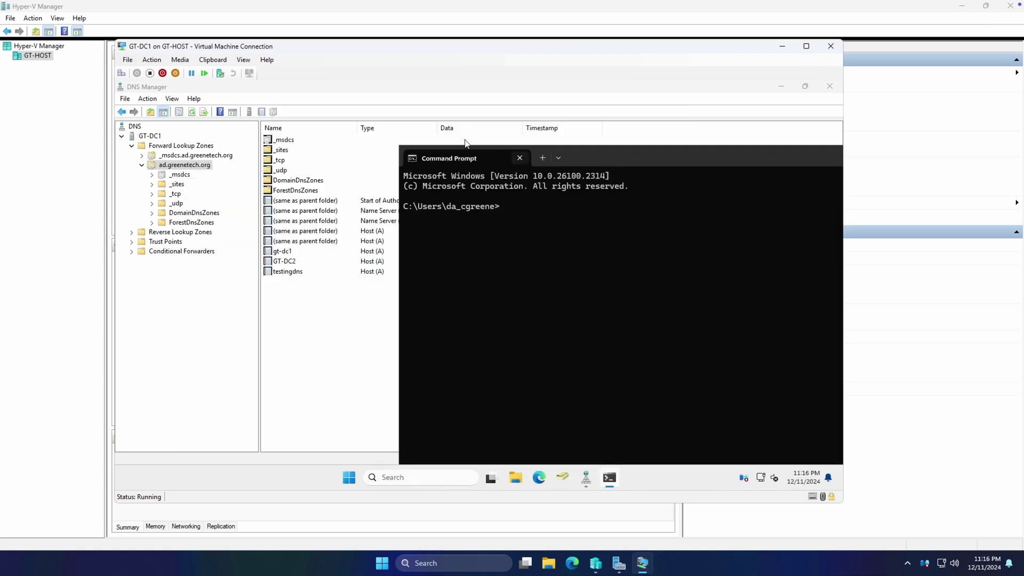
drag(399, 145, 515, 236)
drag(719, 250, 575, 160)
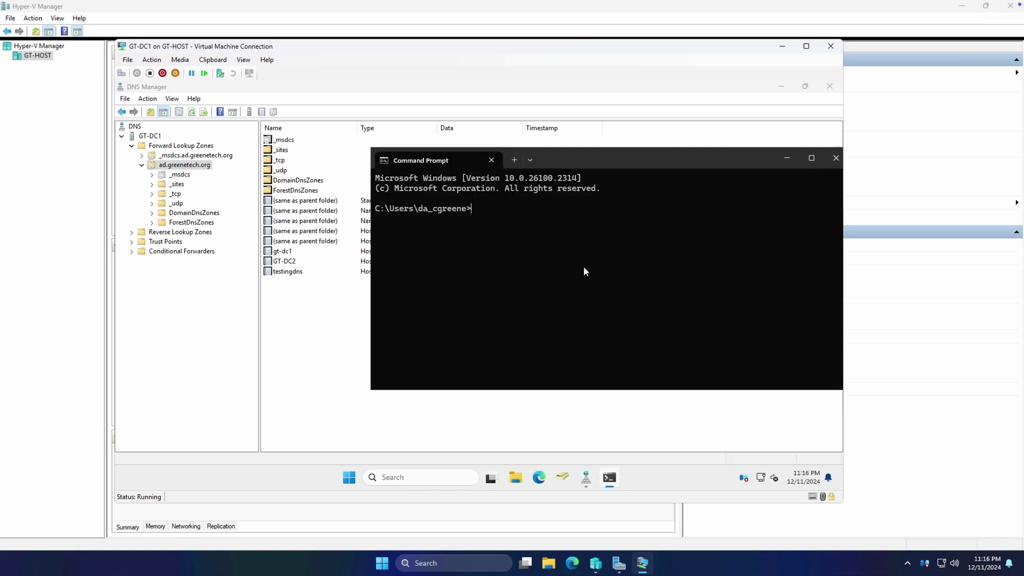
Run nslookup testingdns and examine the returned name and address.
text(m)
key(BackSpace)
text(nslookup testingdns)
key(Return)
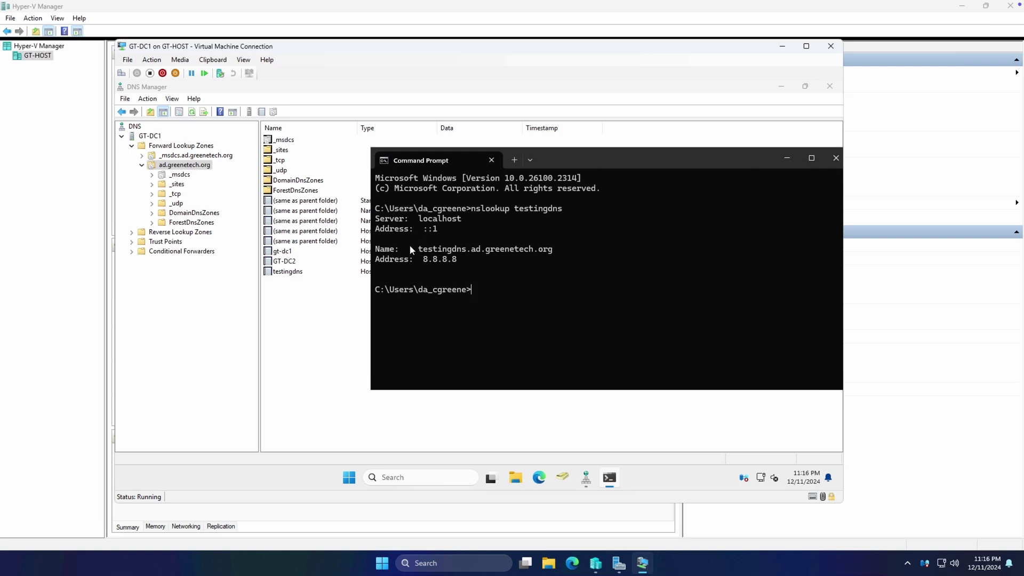
drag(418, 249, 552, 249)
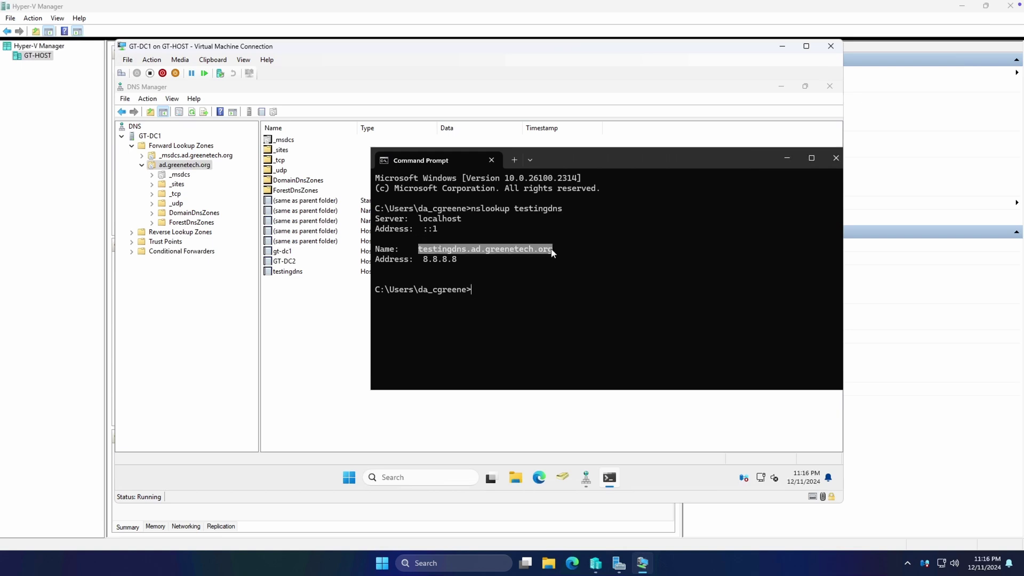
click(552, 249)
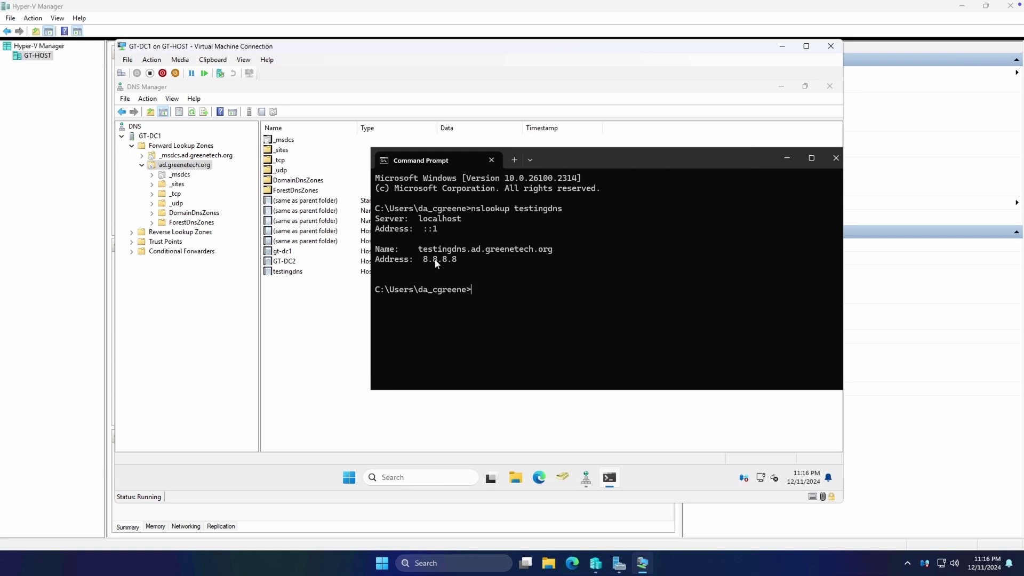
Delete the testingdns host record from the ad.greenetech.org zone in DNS Manager.
click(321, 299)
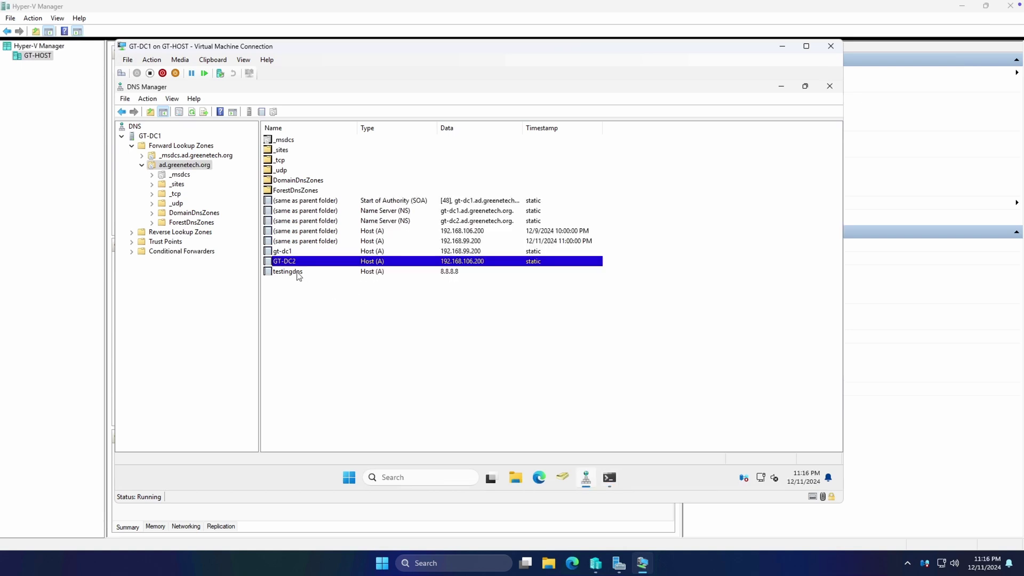
right_click(298, 273)
click(325, 280)
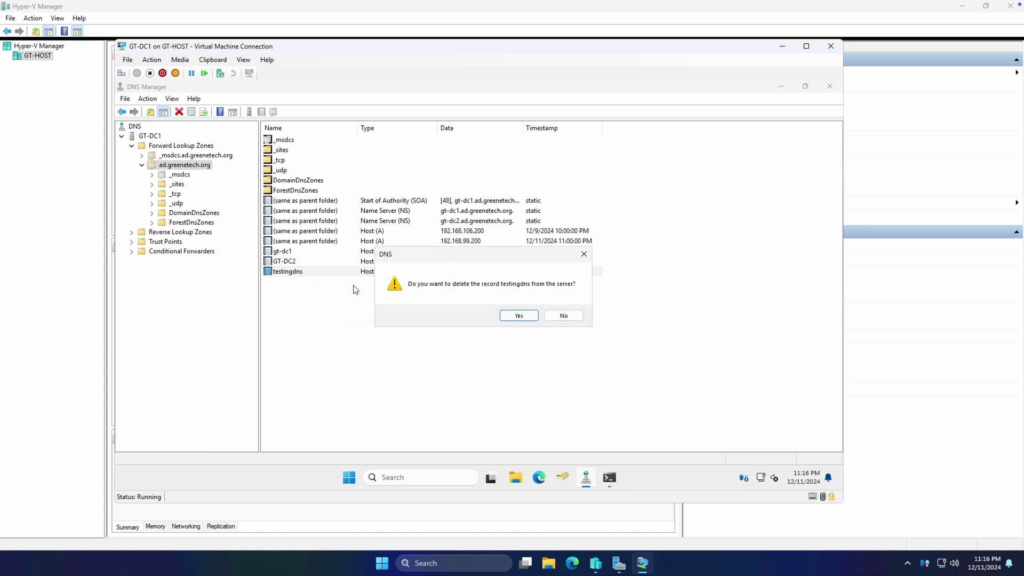
click(520, 315)
Switch back to Command Prompt and rerun nslookup testingdns to check name resolution without the record.
click(609, 478)
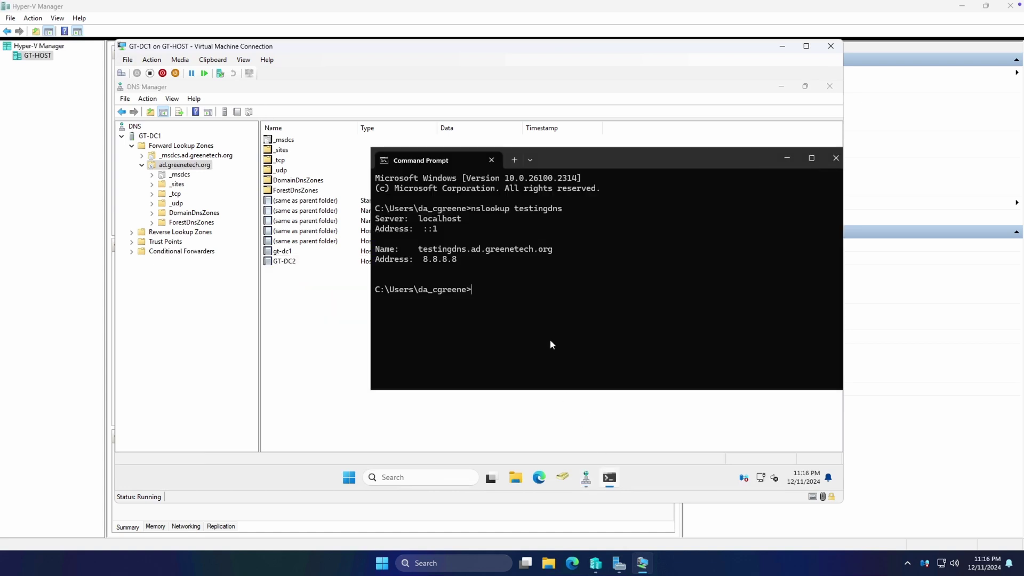
key(Up)
key(Return)
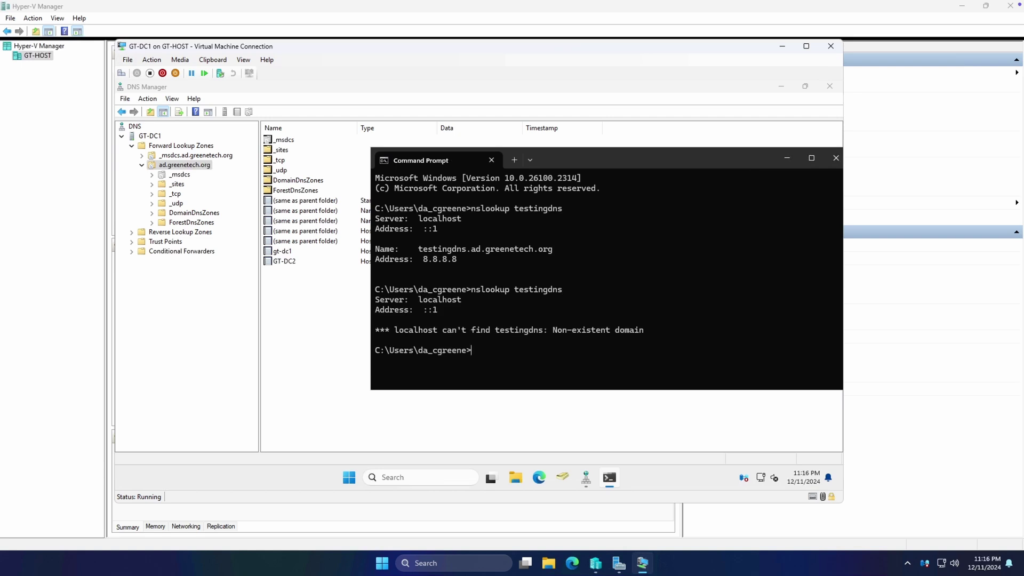
Return to DNS Manager and start a new alias (CNAME) record named primarydc in the ad.greenetech.org zone.
click(298, 303)
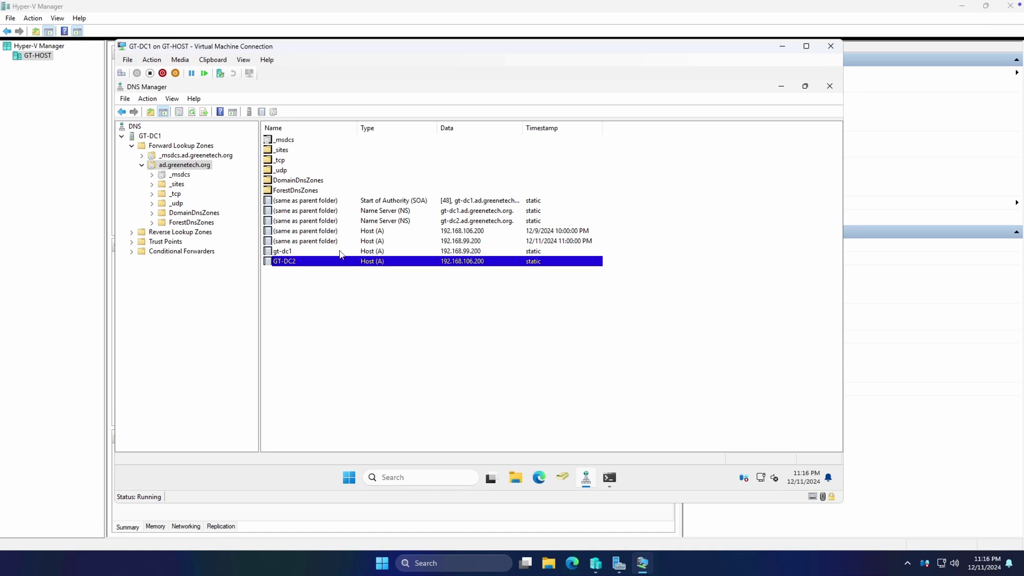
right_click(294, 281)
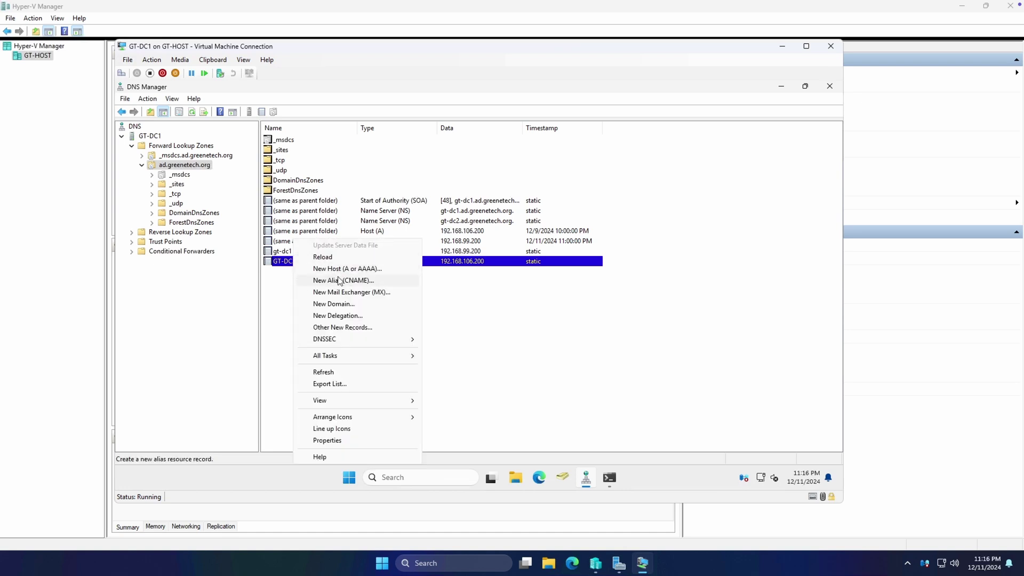
click(340, 282)
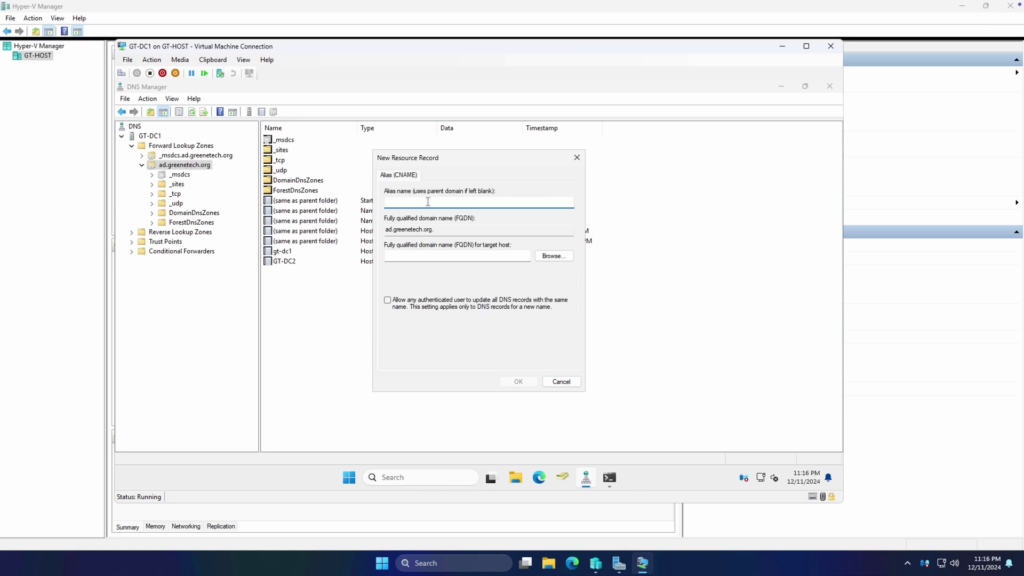
text(primarydc)
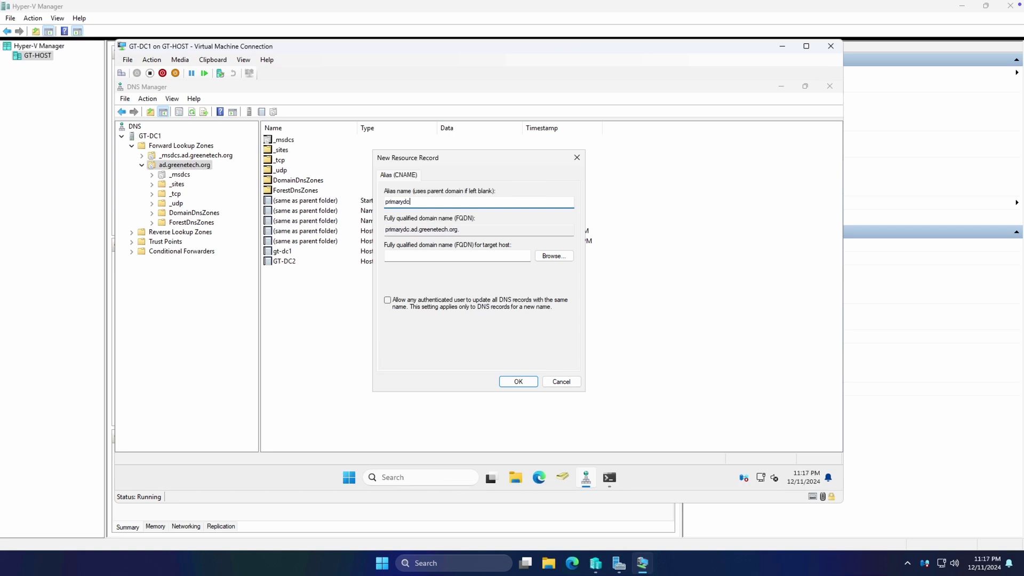
Browse the forward lookup zones for the gt-dc1 host in ad.greenetech.org as the alias target and create the record.
click(487, 258)
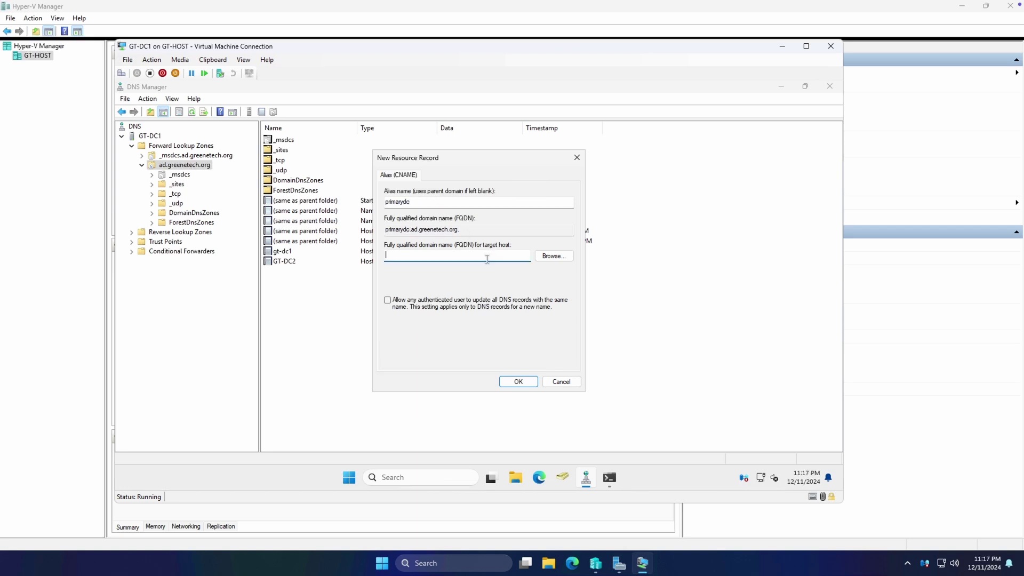
click(553, 256)
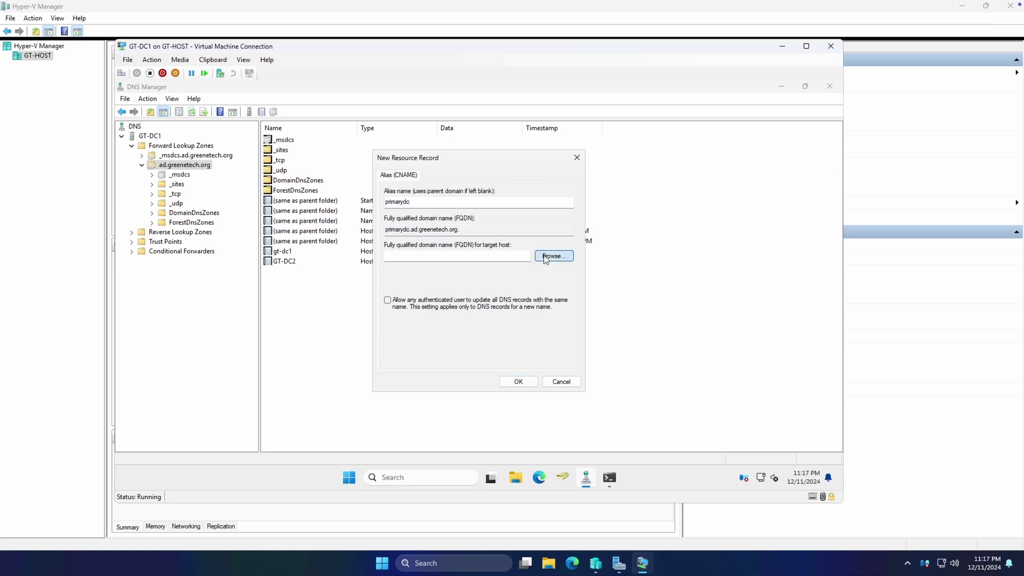
click(402, 244)
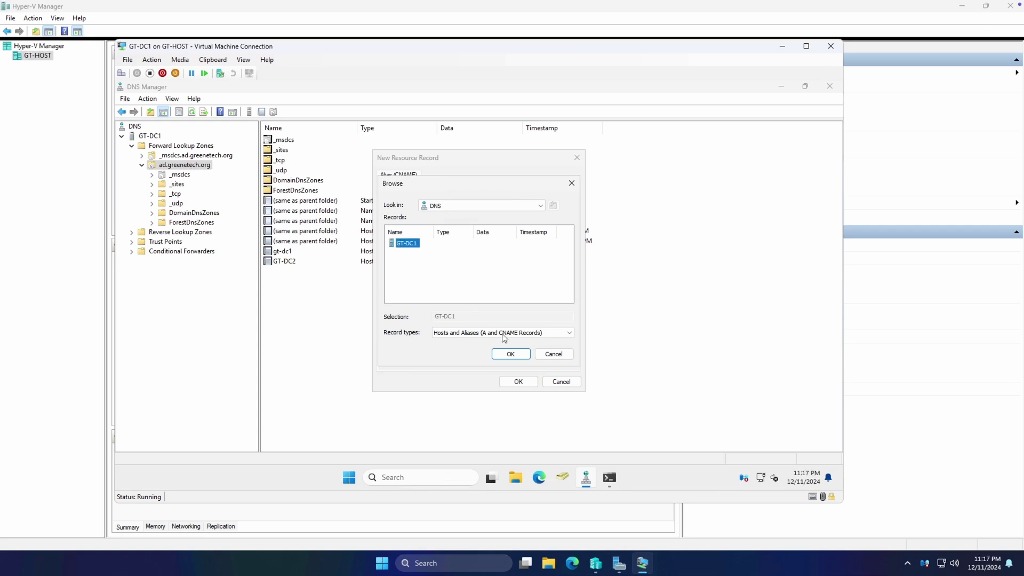
click(509, 352)
click(416, 243)
click(511, 353)
click(416, 252)
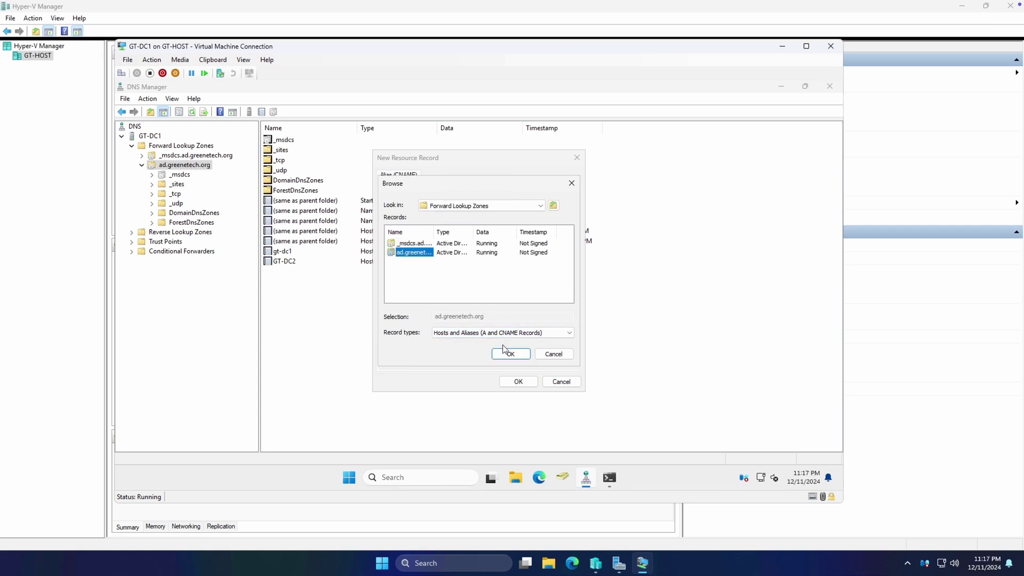
click(508, 354)
scroll(442, 284, down, 1)
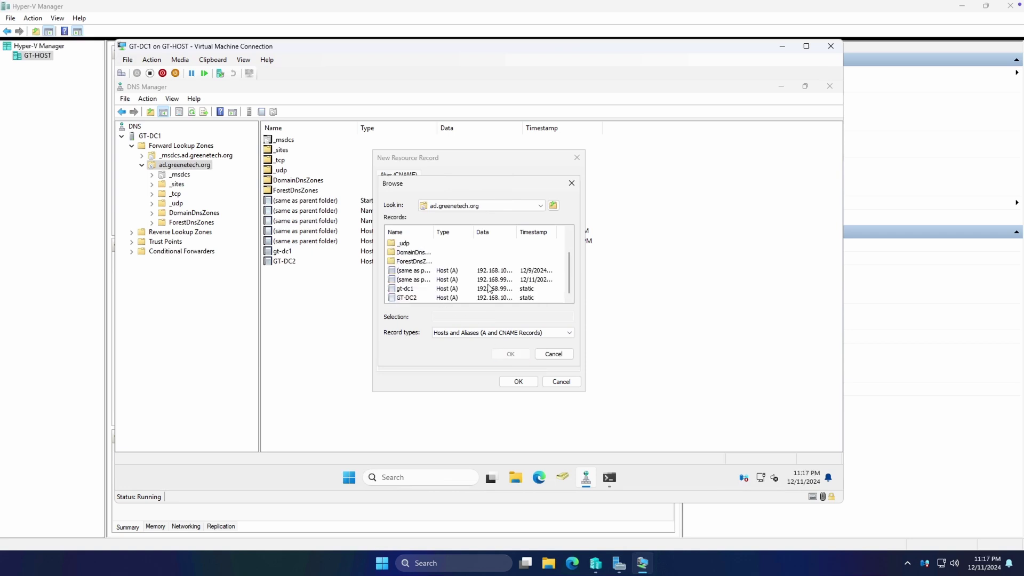
click(406, 290)
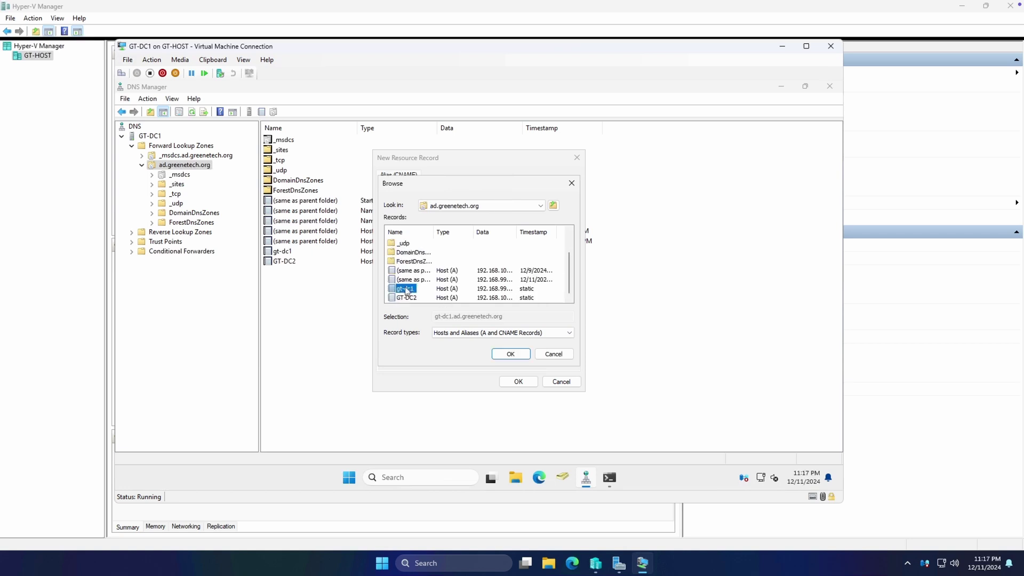
click(510, 353)
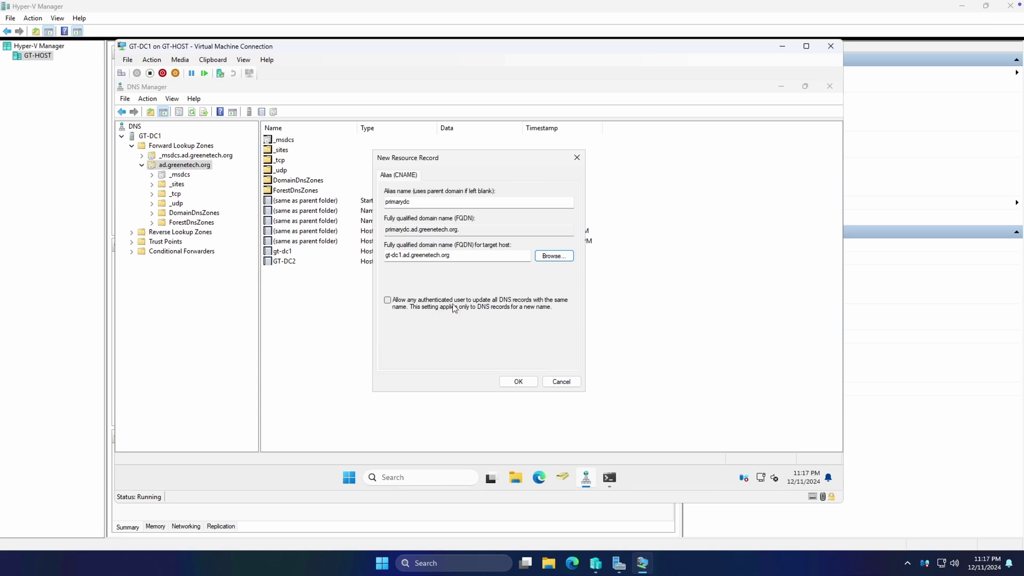
click(522, 381)
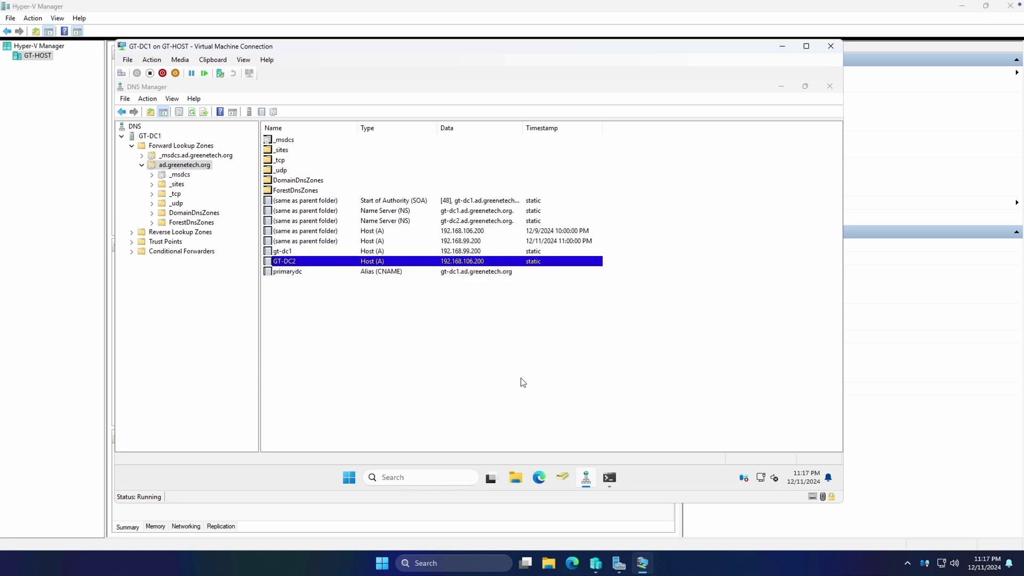
Switch to Command Prompt and run nslookup primarydc to check how the alias resolves.
click(305, 273)
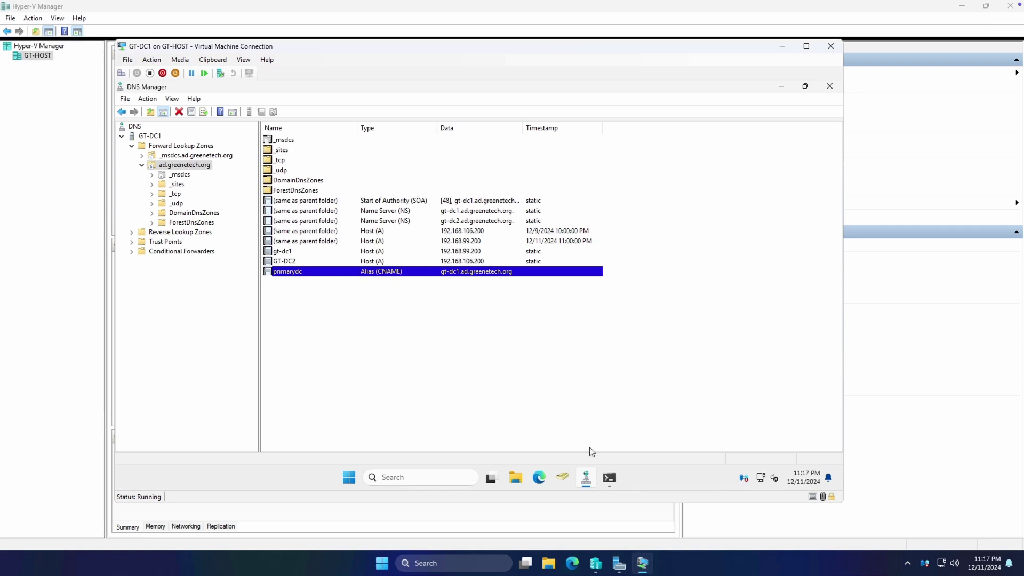
click(610, 477)
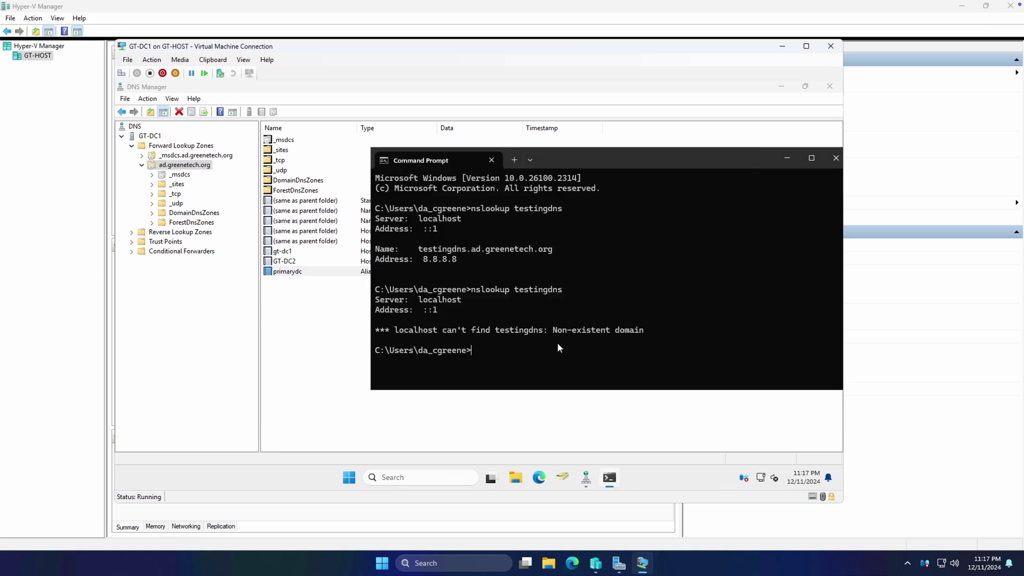
text(nslookup primarydc)
key(Return)
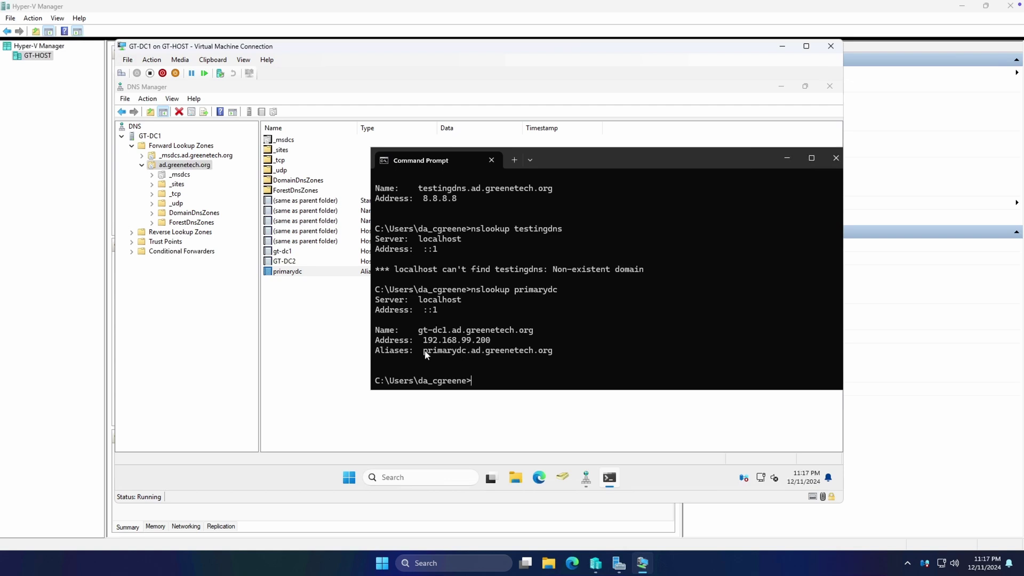
Delete the primarydc alias record from the ad.greenetech.org zone in DNS Manager.
click(339, 336)
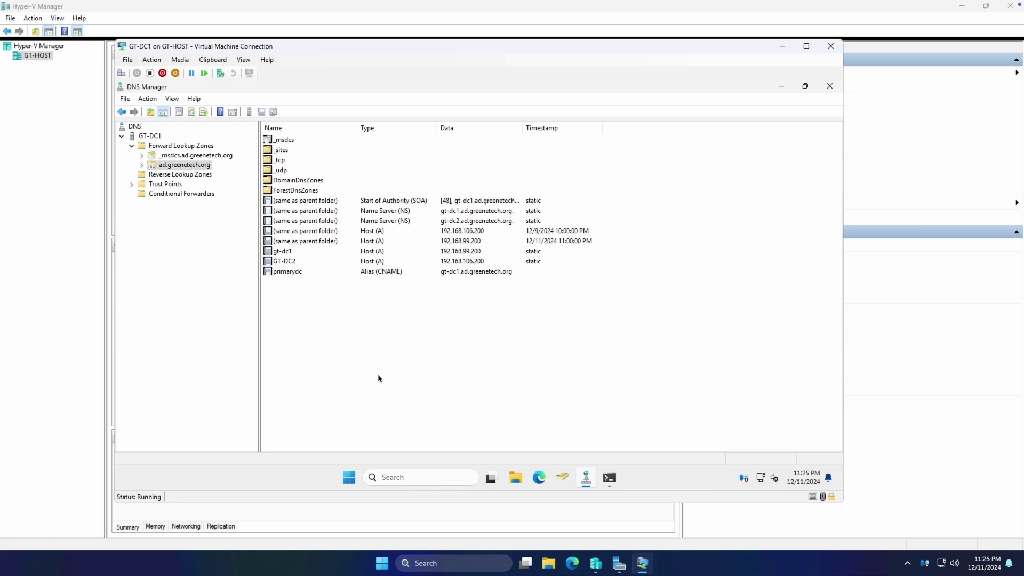
right_click(291, 271)
click(307, 276)
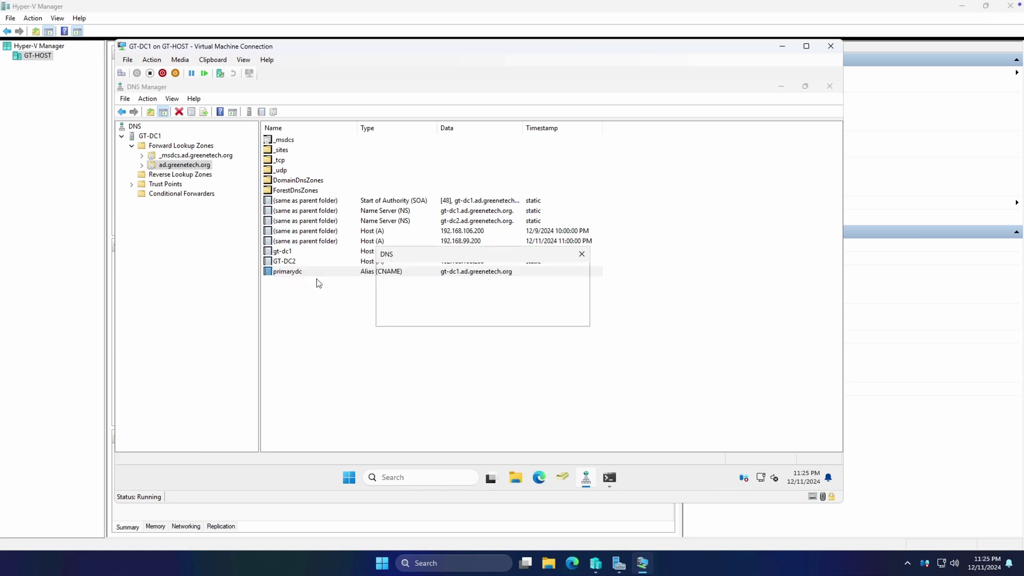
click(516, 316)
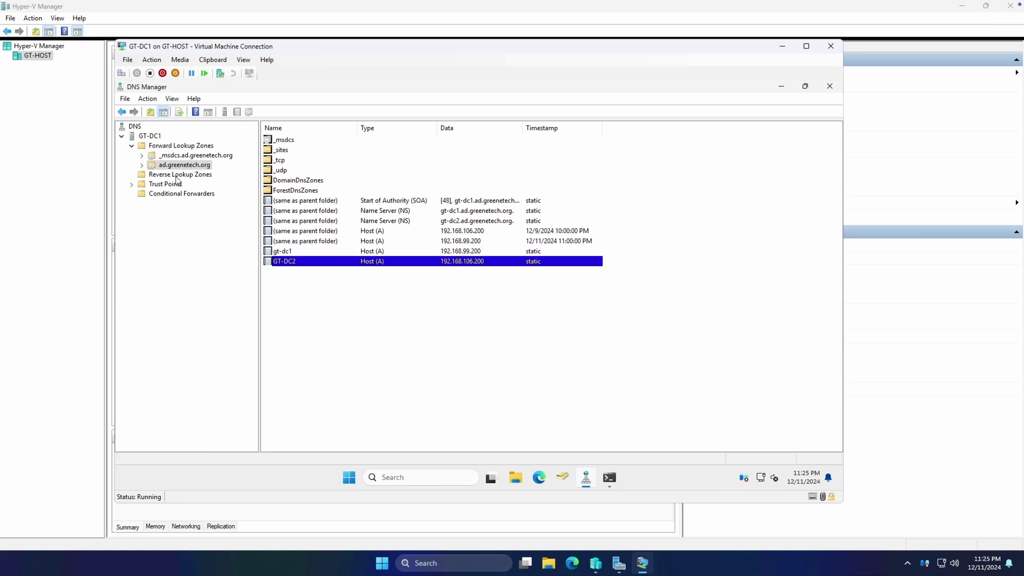
Start a new primary reverse lookup zone stored in Active Directory and replicated to all DNS servers on the domain's controllers.
click(178, 177)
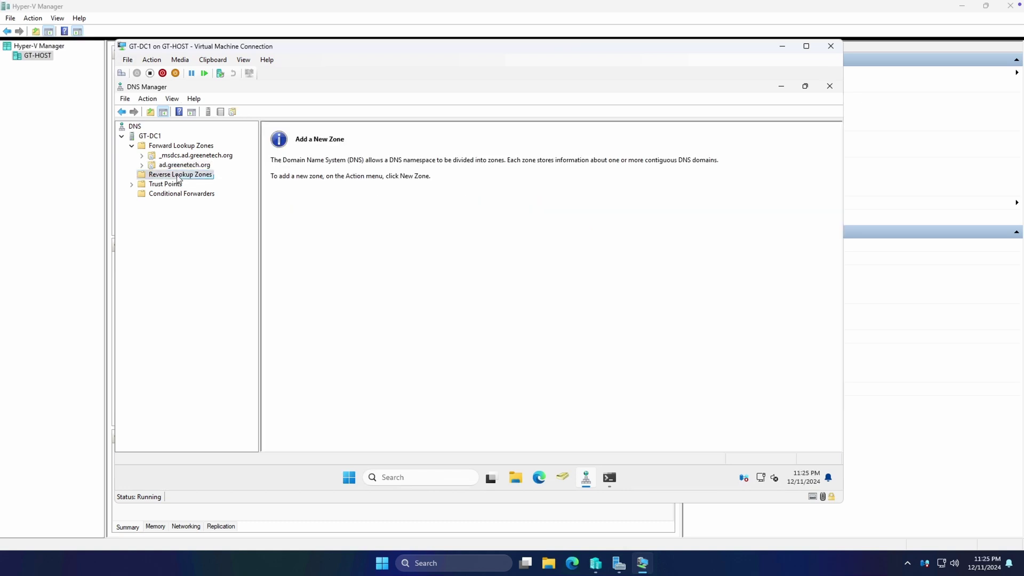
right_click(178, 175)
click(213, 183)
click(317, 282)
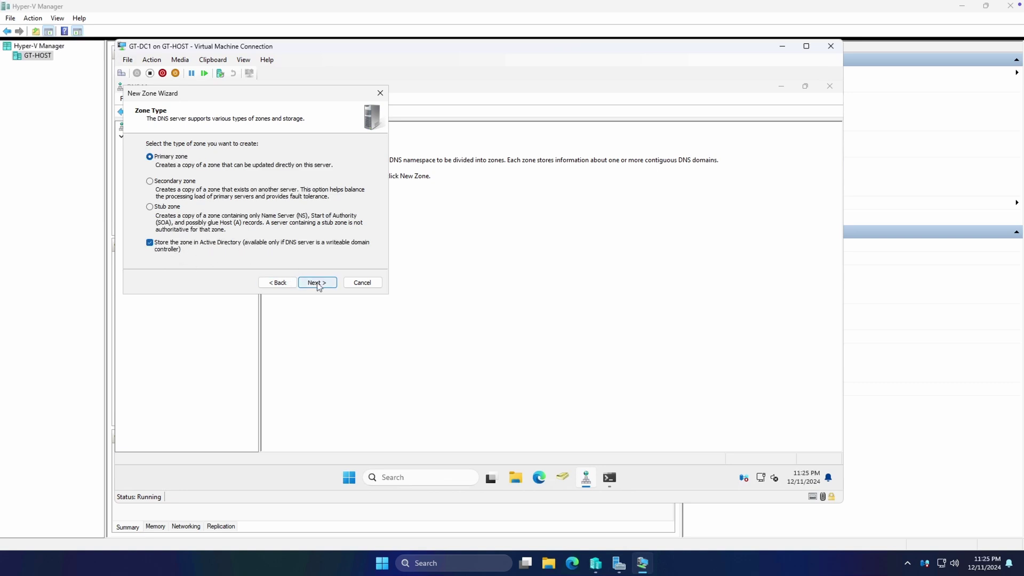
click(316, 283)
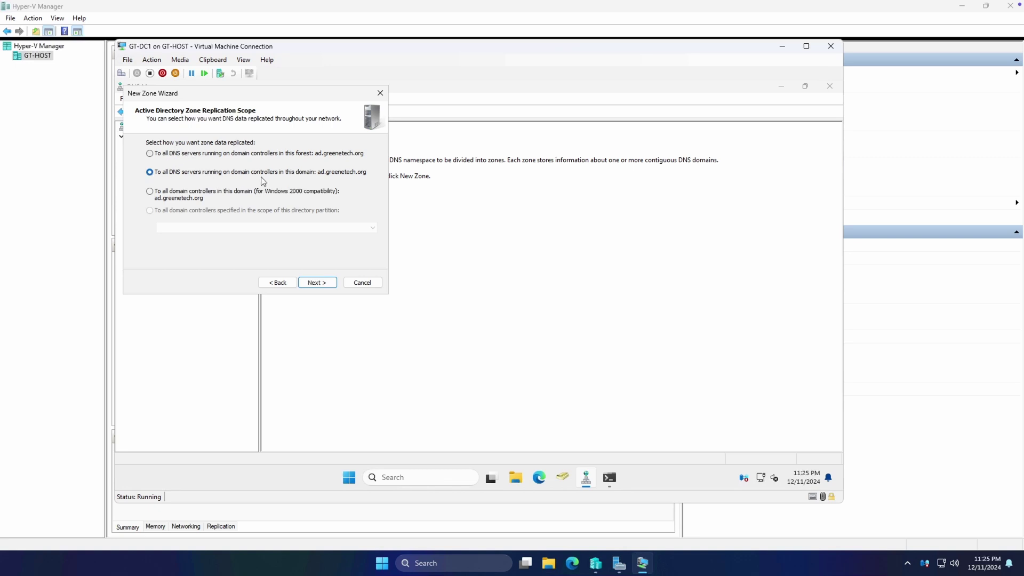
click(325, 283)
click(317, 282)
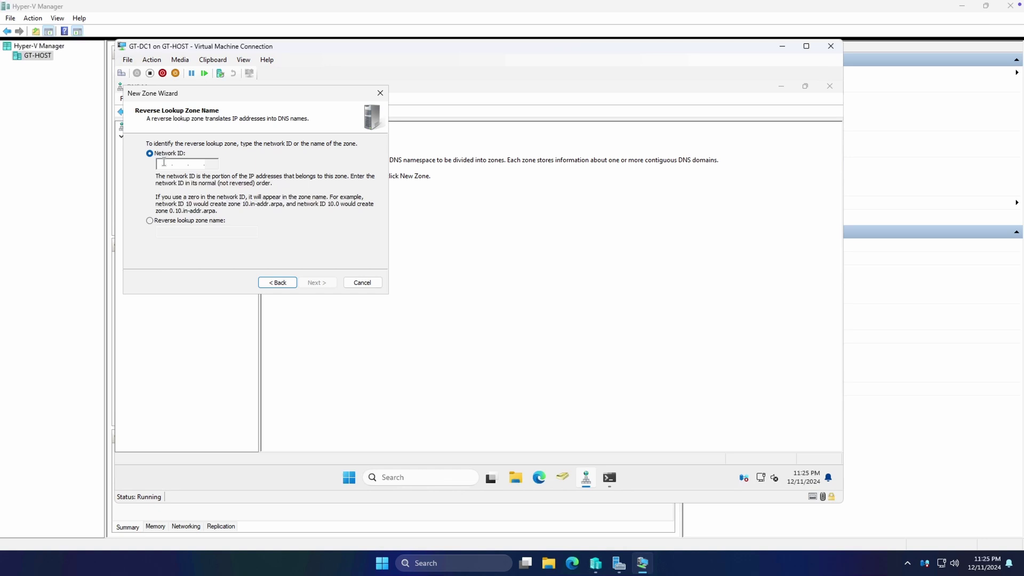
Create the reverse zone with network ID 192.168.99 and only secure dynamic updates allowed, and open its record list.
text(192.168.)
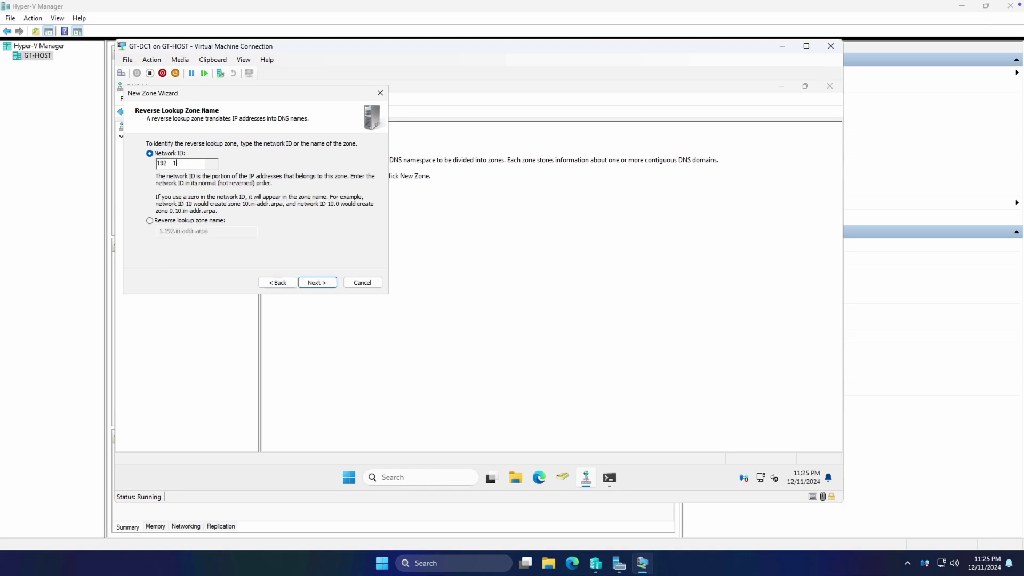
text(99)
double_click(193, 163)
text(0)
key(BackSpace)
text(25599)
click(326, 283)
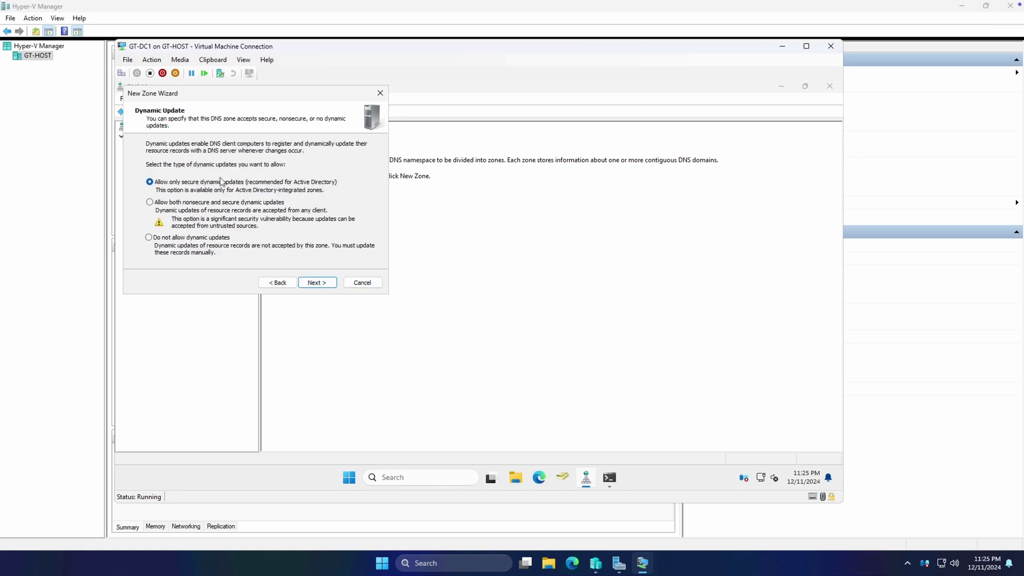
click(318, 282)
click(320, 283)
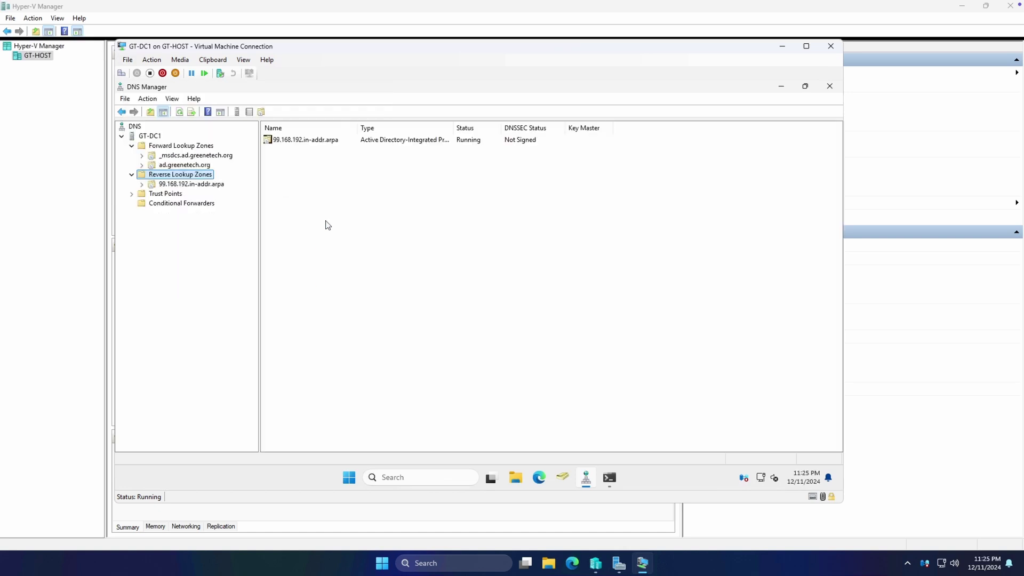
double_click(322, 144)
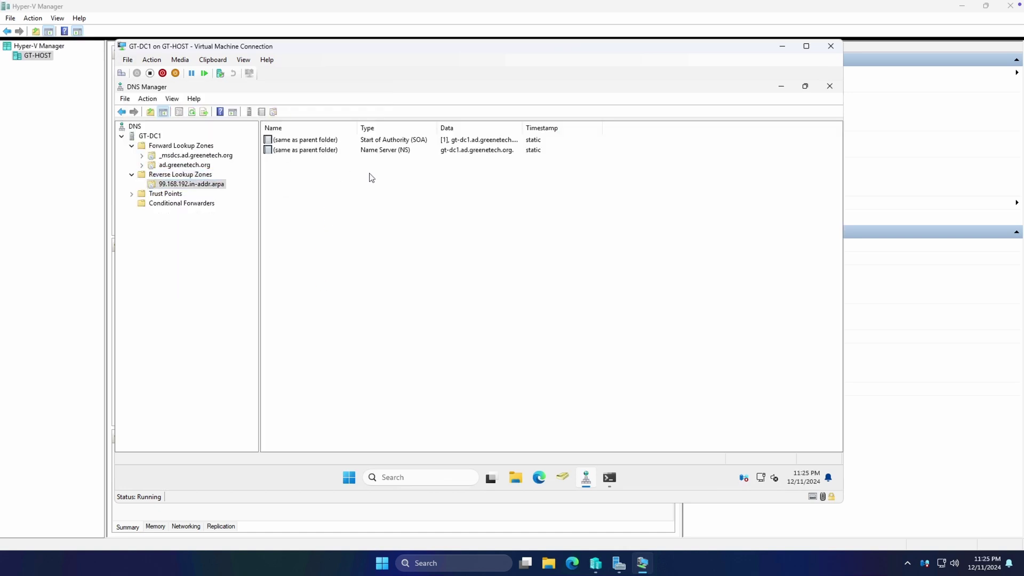
Switch to Command Prompt, ping GT-DC2 to look up its IP address, and stop the ping early.
click(610, 478)
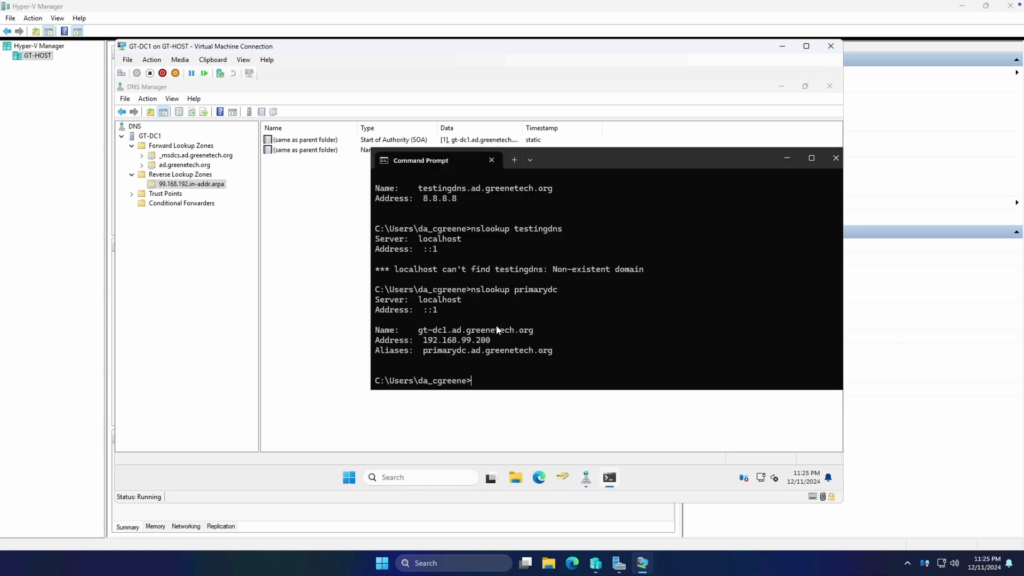
text(ping GT-DC2)
key(Return)
key(ctrl+c)
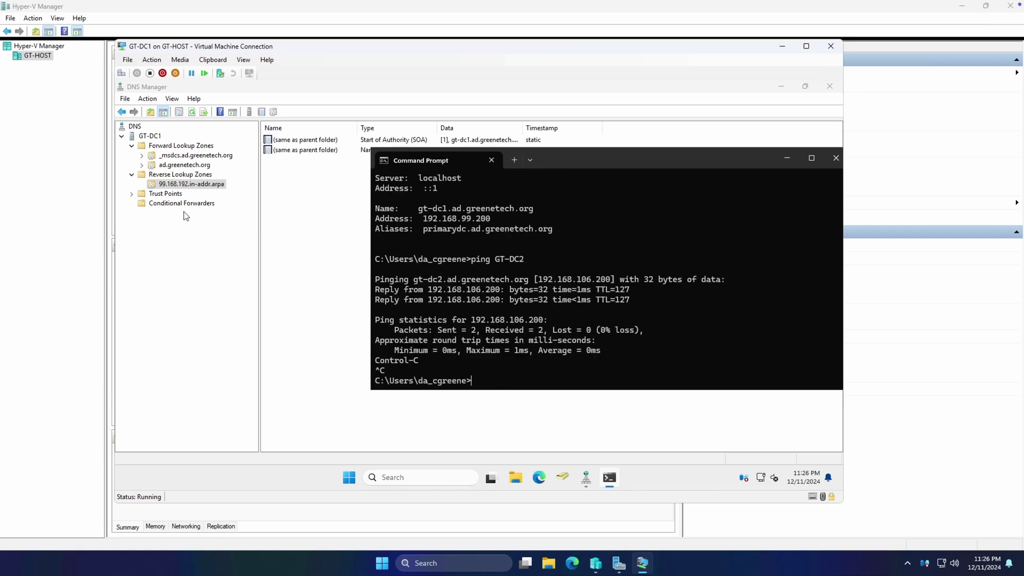
In DNS Manager, start a second Active Directory-stored primary reverse lookup zone, replicated to all DNS servers in the domain.
right_click(174, 176)
click(193, 184)
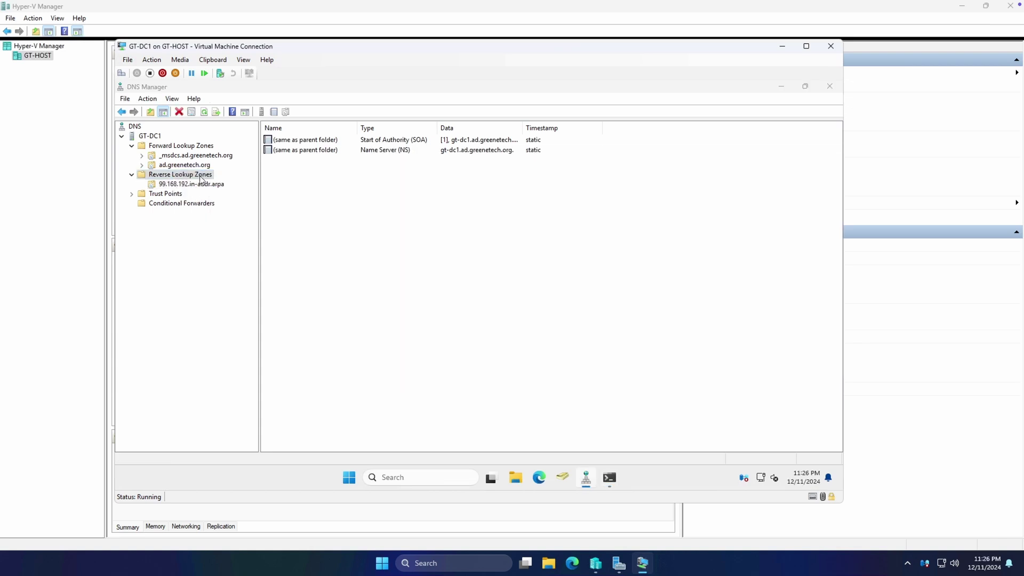
click(315, 282)
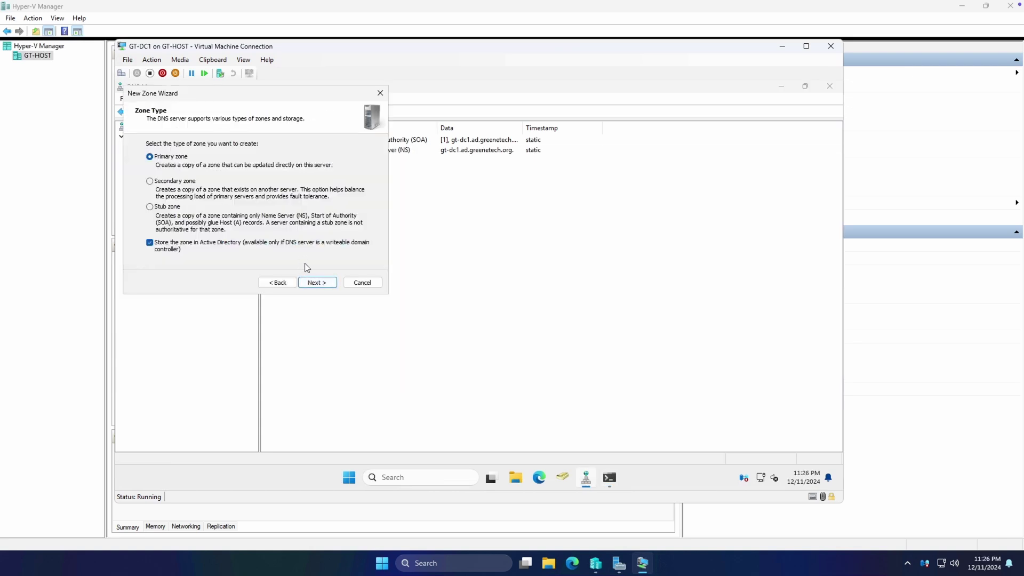
click(318, 282)
click(319, 282)
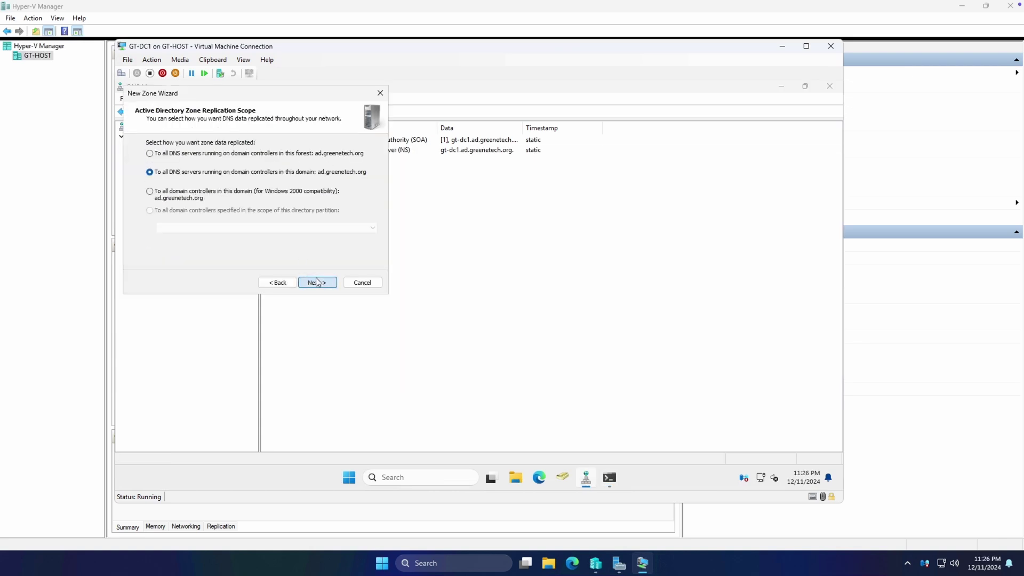
click(318, 282)
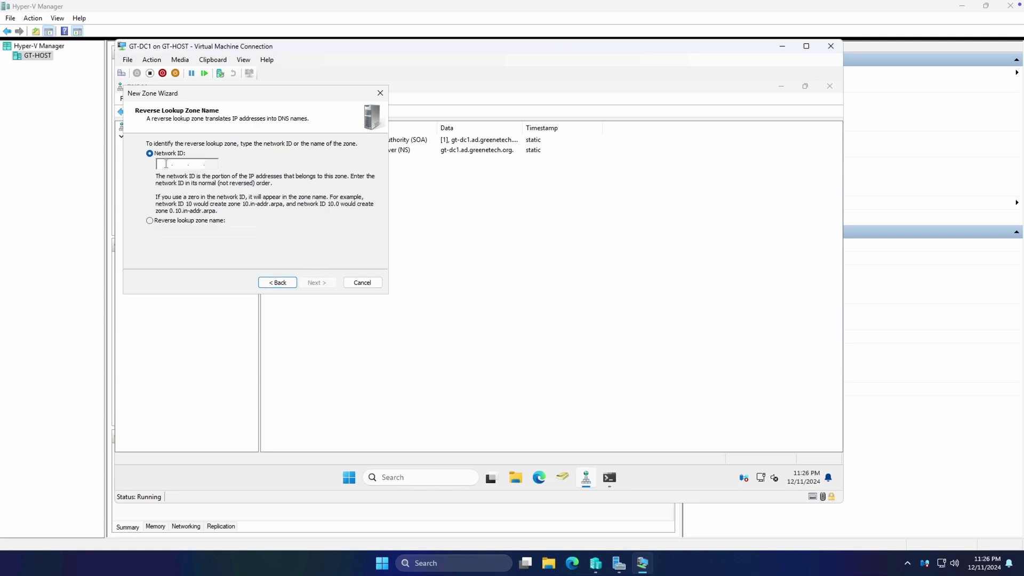
Create the reverse lookup zone with network ID 192.168.106, allowing only secure dynamic updates.
text(192 .168 .1)
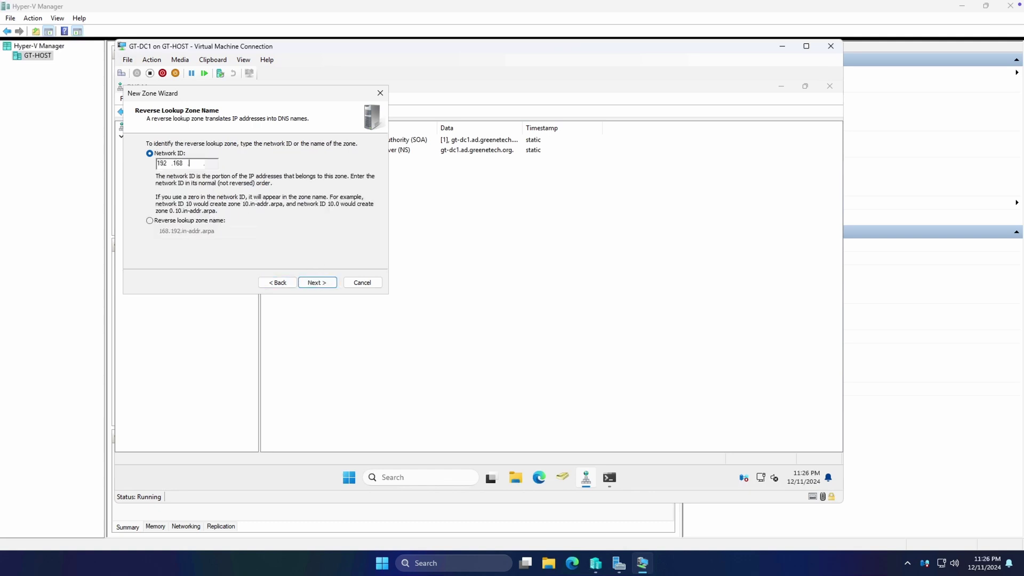
text(06)
click(315, 283)
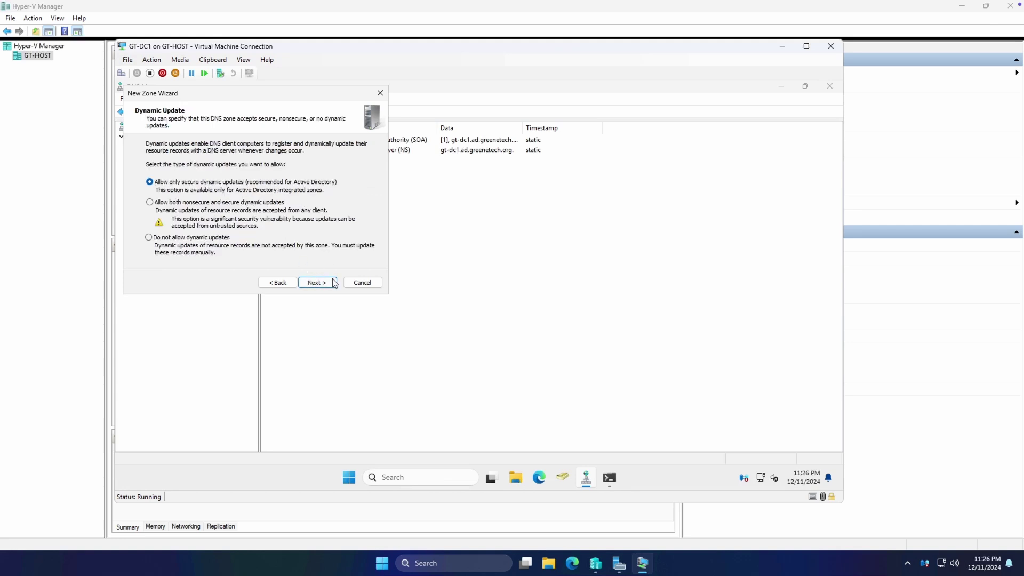
click(333, 283)
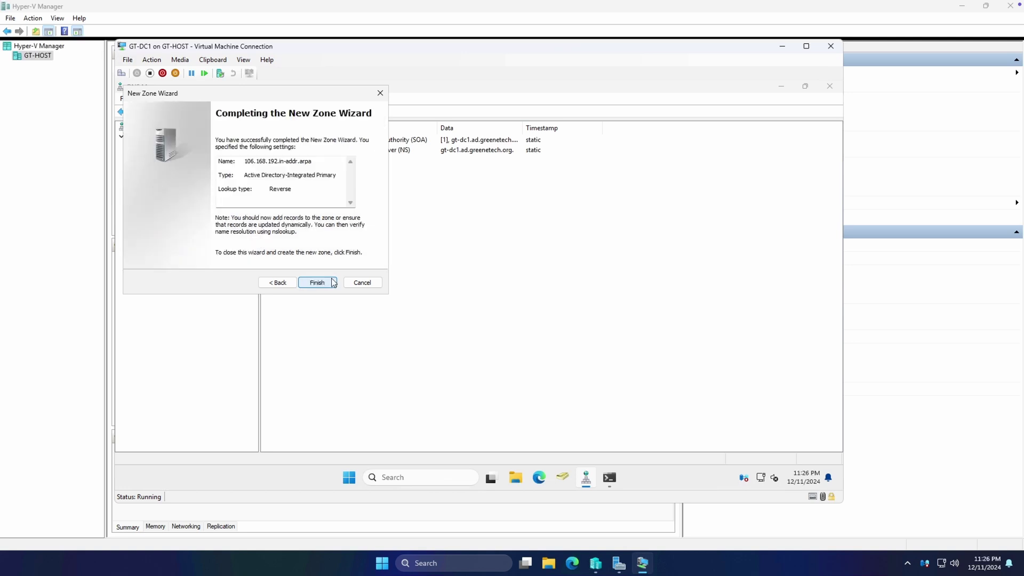
click(334, 282)
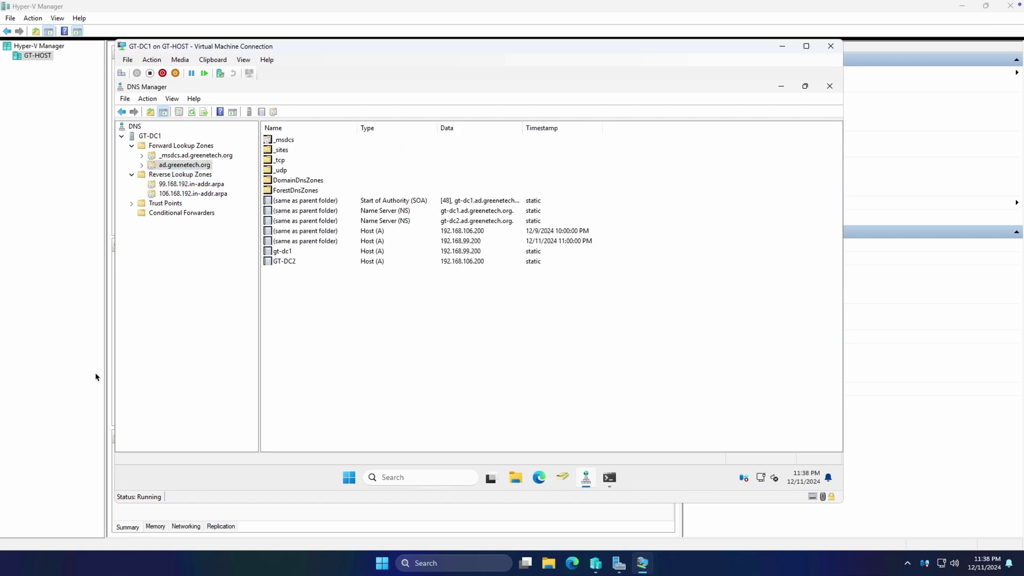
Open the record list of the 99.168.192.in-addr.arpa reverse zone and check it for pointer records.
click(207, 186)
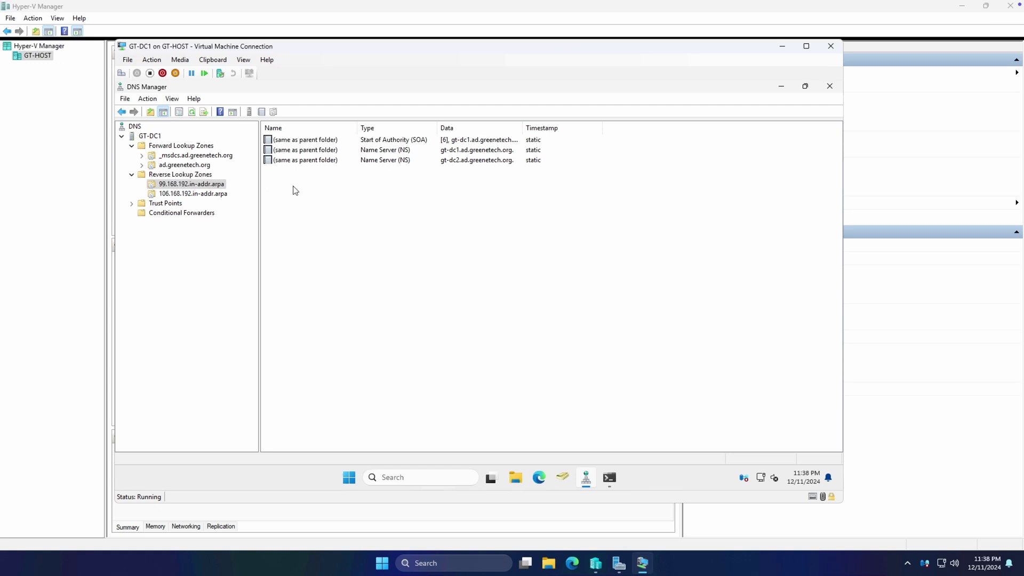
right_click(170, 184)
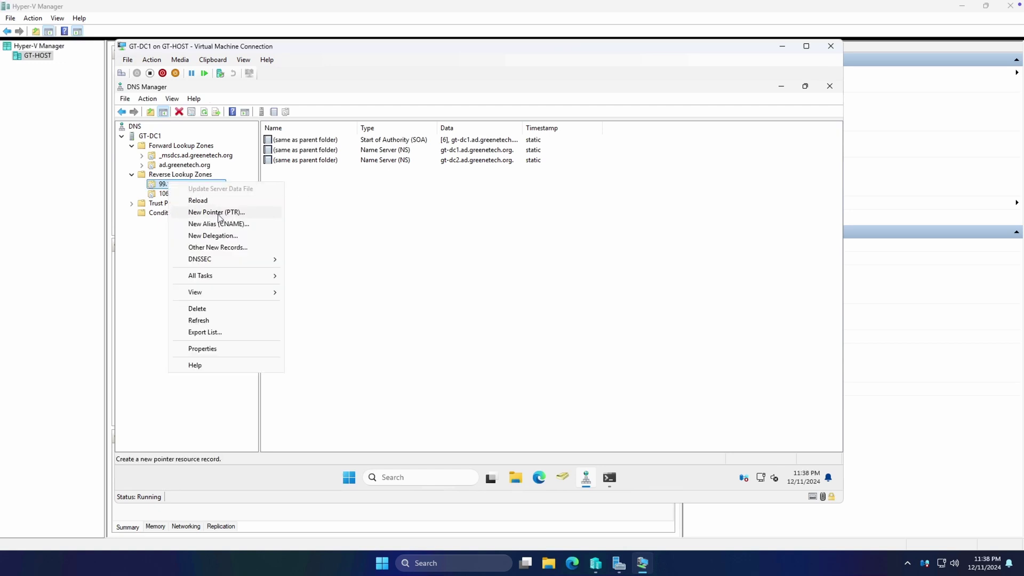
click(393, 227)
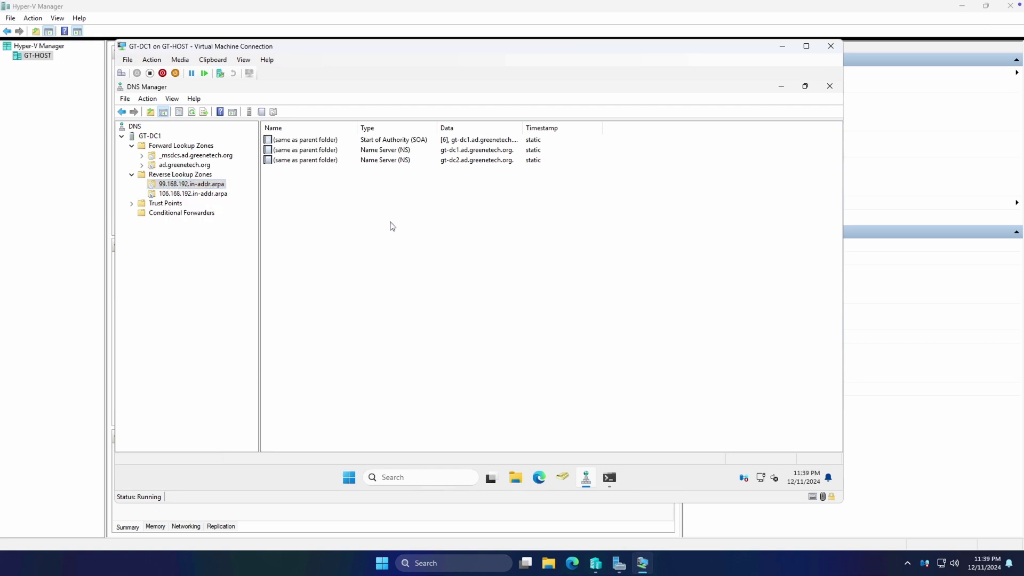
Open Command Prompt as administrator and run ipconfig /registerdns to register the server's DNS records.
click(353, 479)
text(cmd)
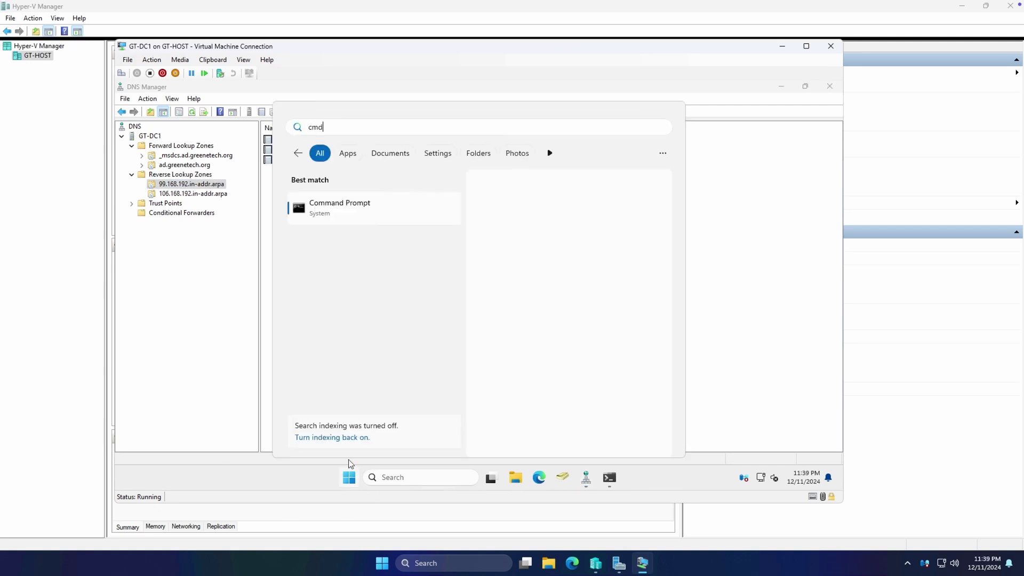
right_click(326, 214)
click(355, 226)
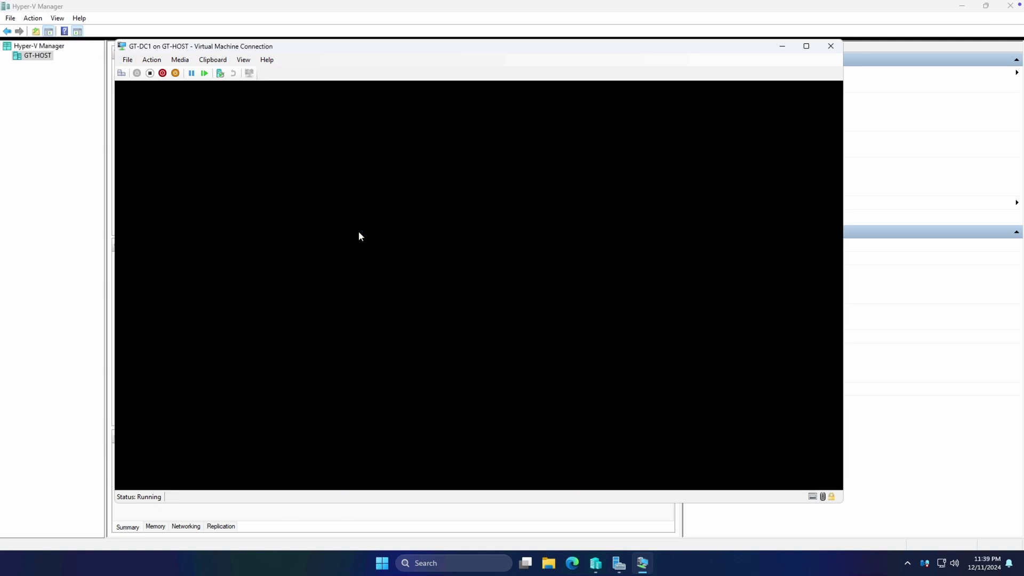
click(425, 362)
text(ipconfig /registerdns)
key(Return)
Return to DNS Manager, refresh the 99.168.192.in-addr.arpa zone, and check for the server's pointer record.
click(140, 300)
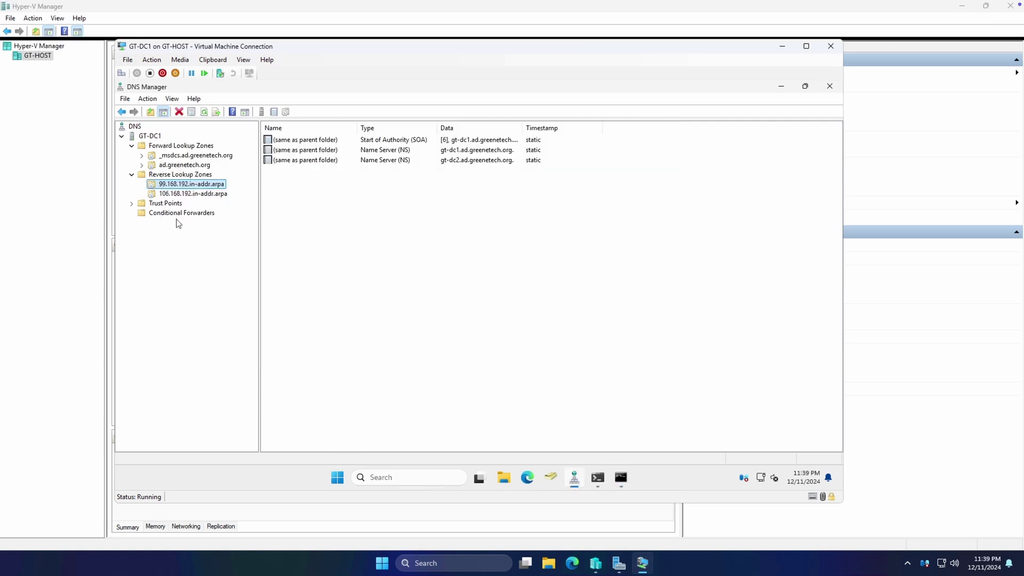
click(621, 478)
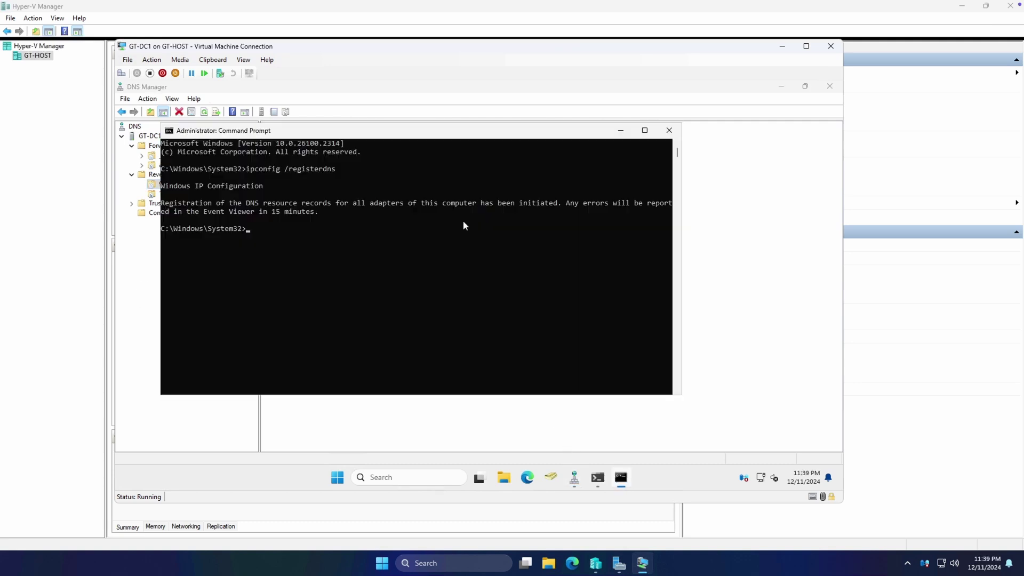
click(135, 287)
right_click(171, 185)
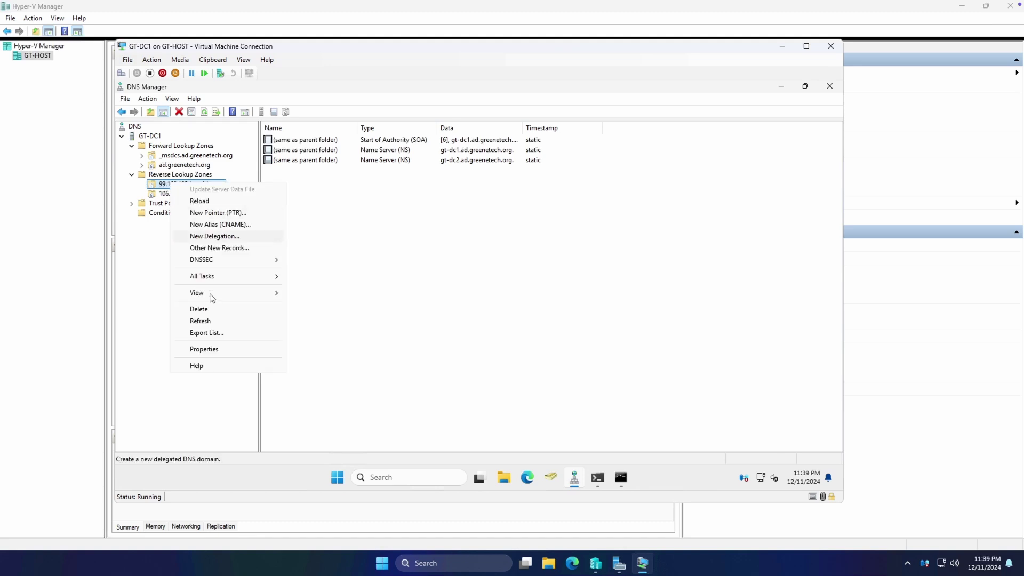
click(210, 321)
click(304, 172)
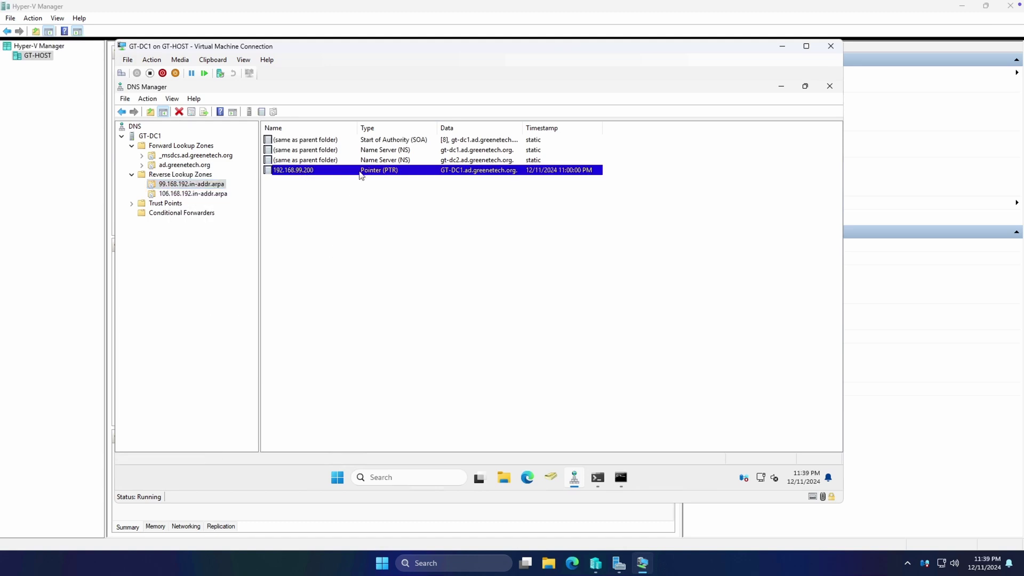
click(422, 201)
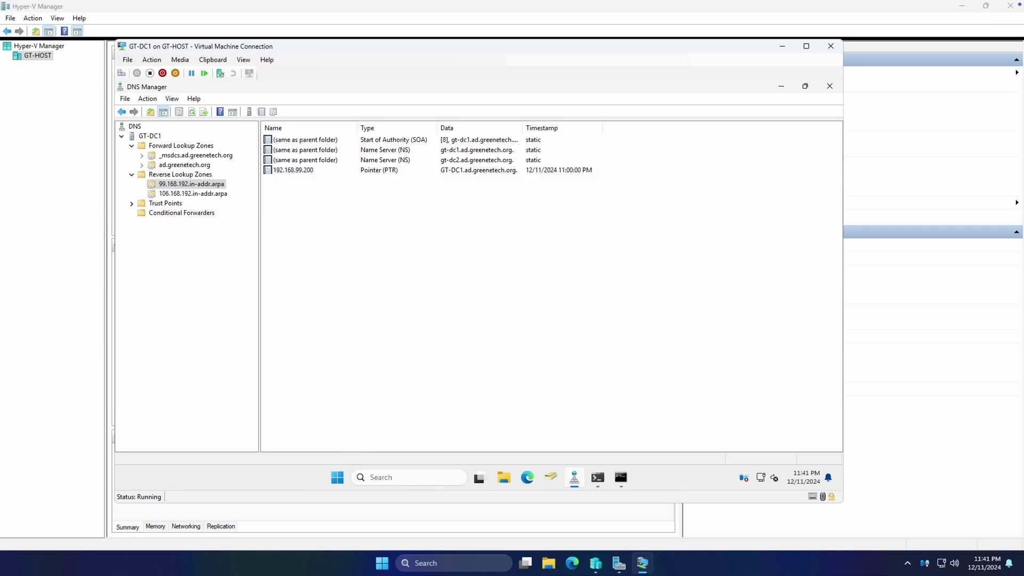
Open the properties of DNS server GT-DC1 and examine the IP addresses of its configured forwarders.
right_click(145, 137)
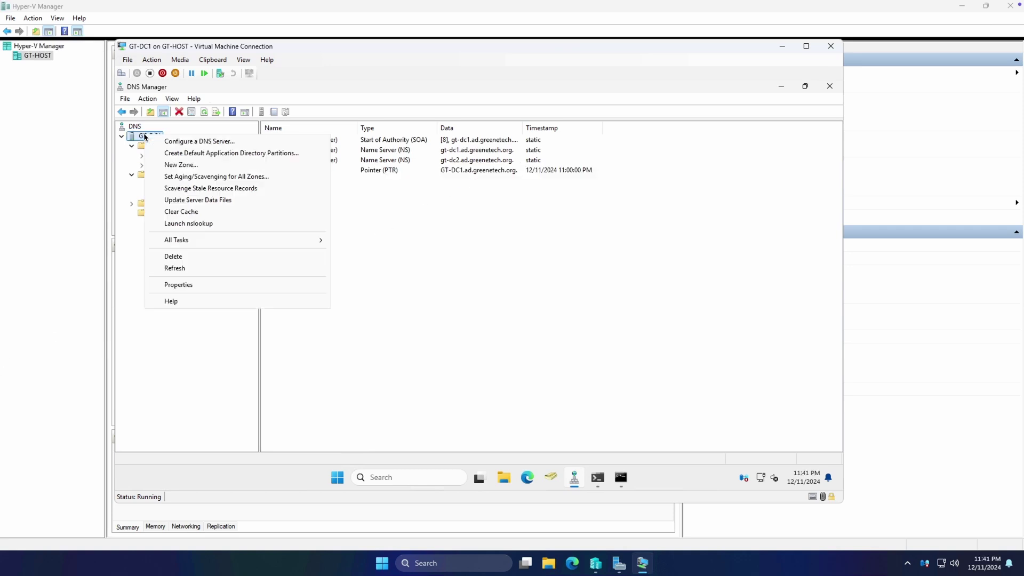
click(194, 285)
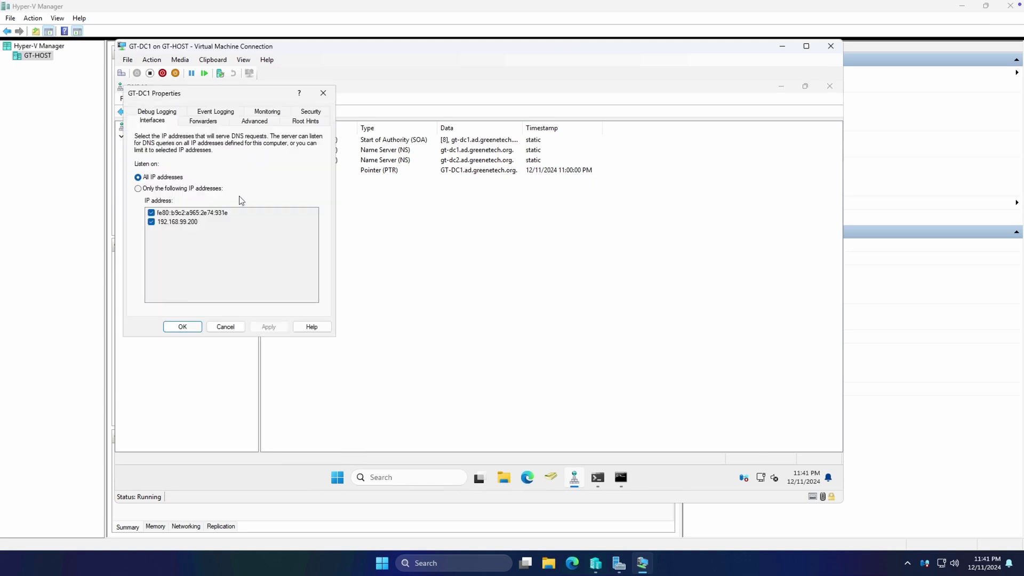
click(213, 125)
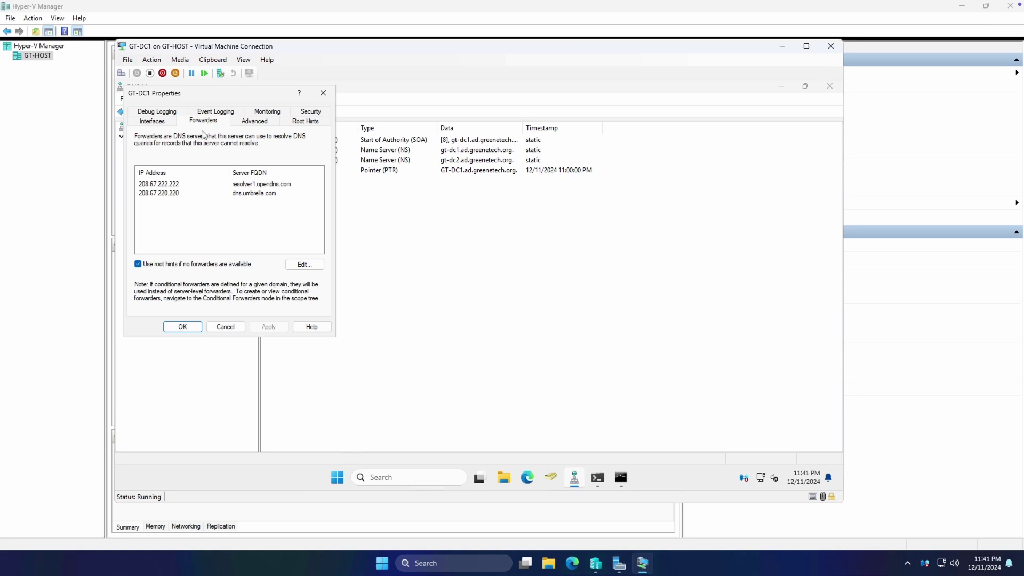
click(177, 185)
click(179, 193)
click(180, 185)
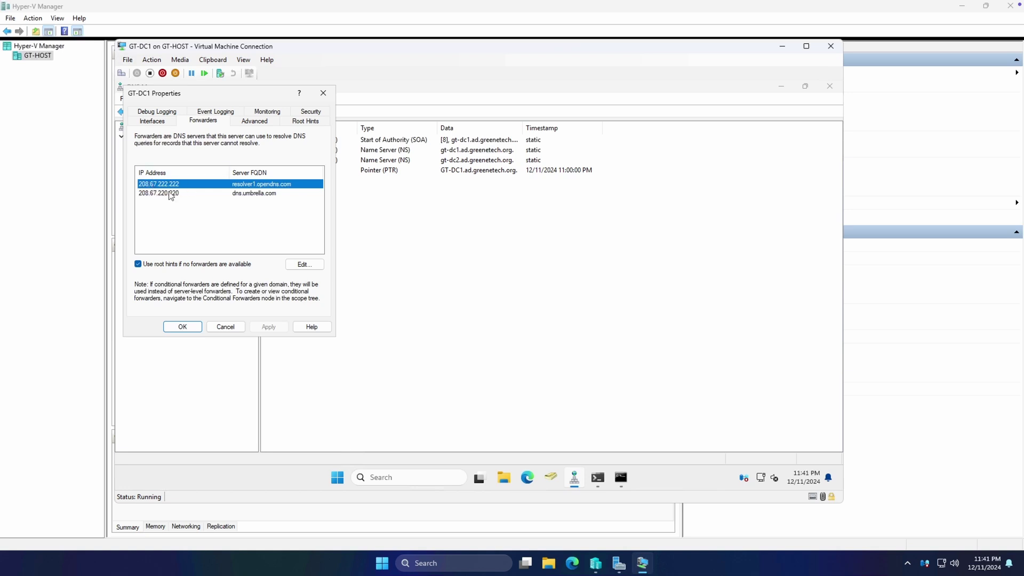
click(184, 193)
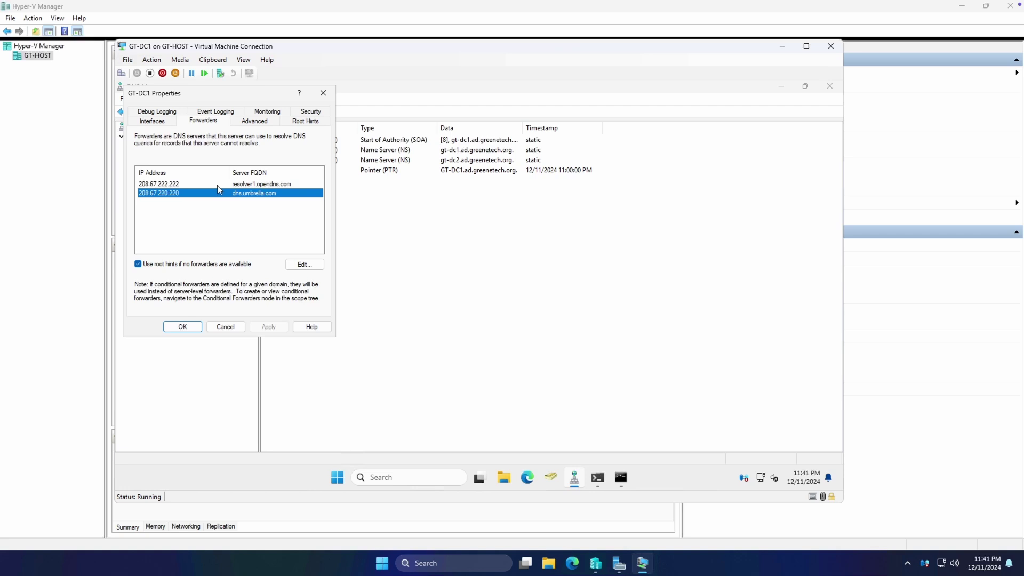
click(207, 207)
click(203, 186)
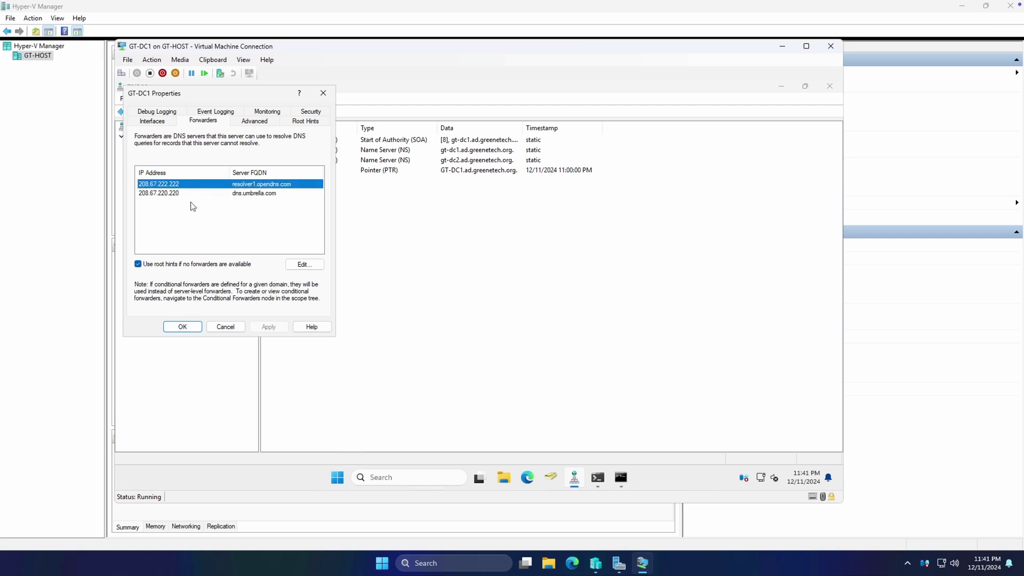
click(192, 207)
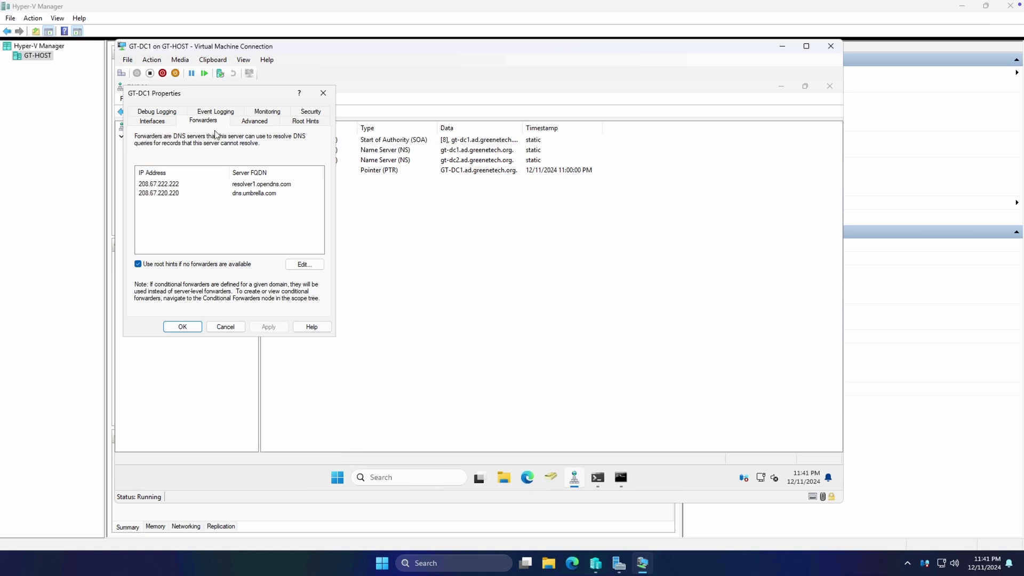
Move the GT-DC1 properties dialog aside, review both forwarder entries once more, and close the dialog.
drag(206, 95, 412, 126)
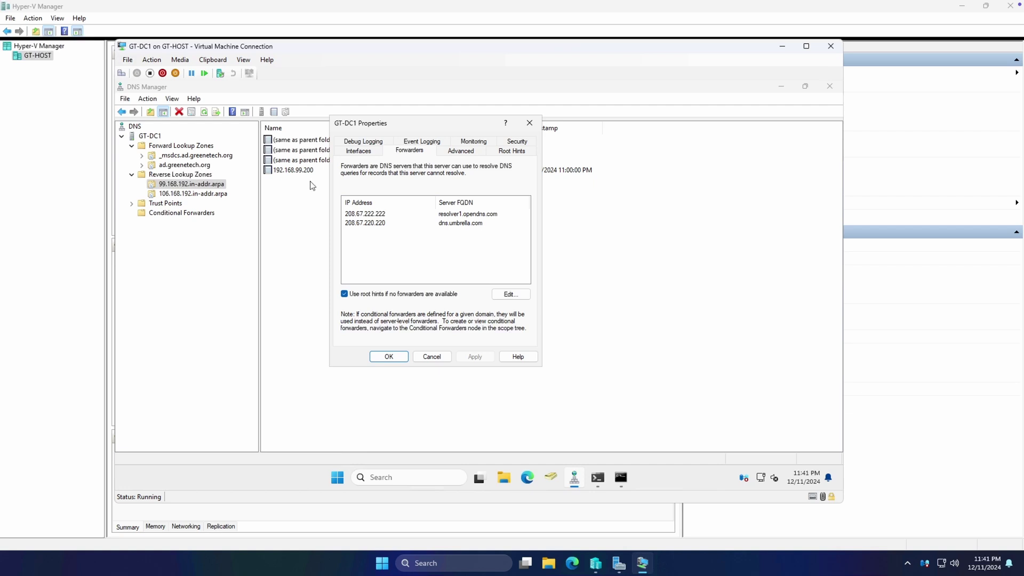
click(365, 214)
click(376, 224)
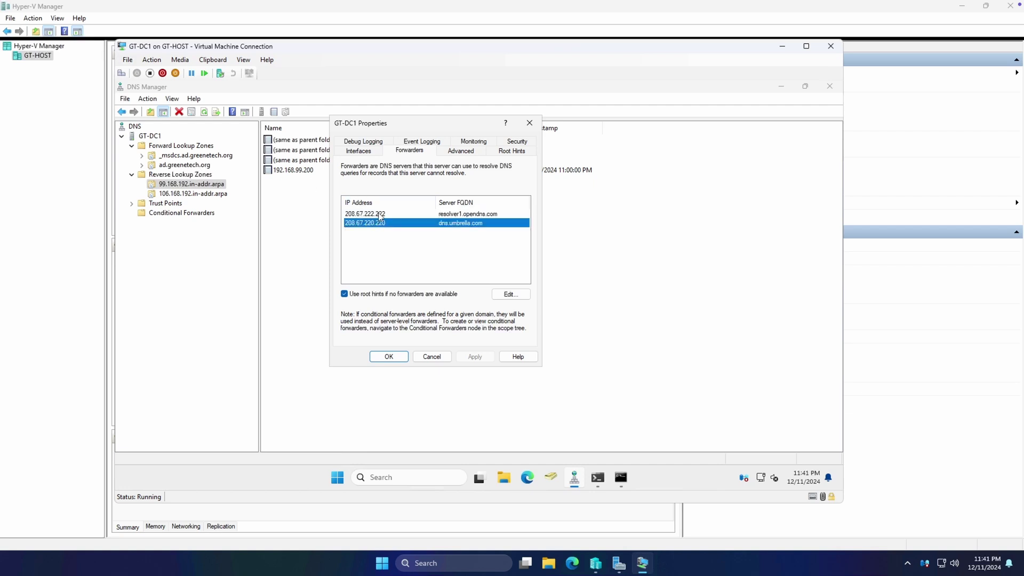
click(379, 214)
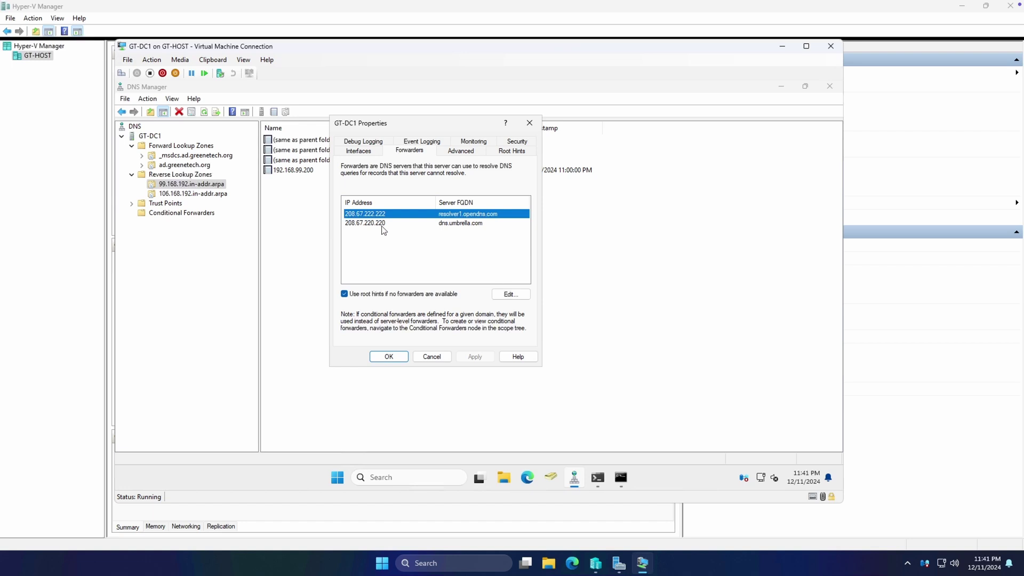
click(389, 357)
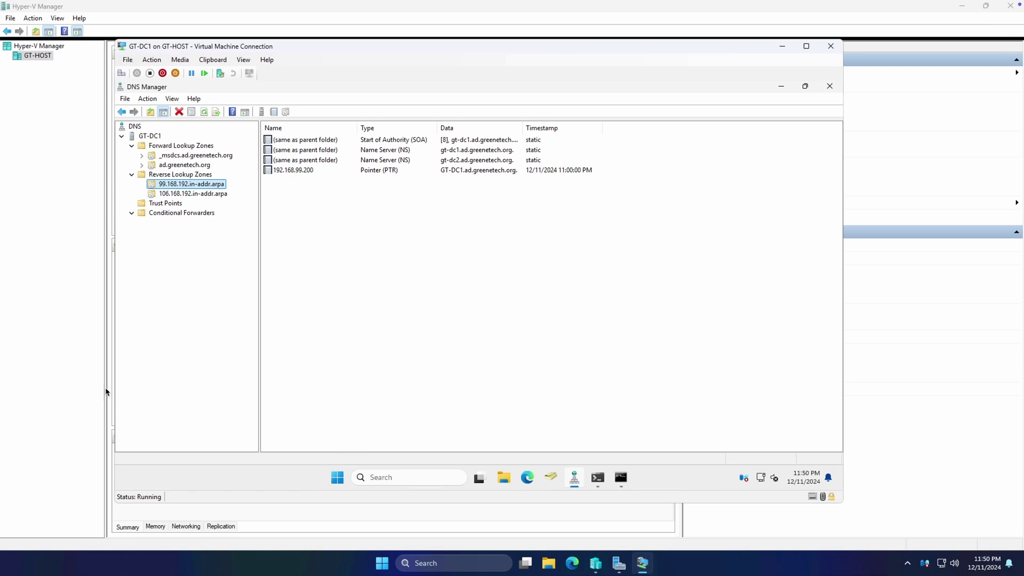
Start a new conditional forwarder for the DNS domain google.com and add 8.8.8.8 as a master server.
click(186, 214)
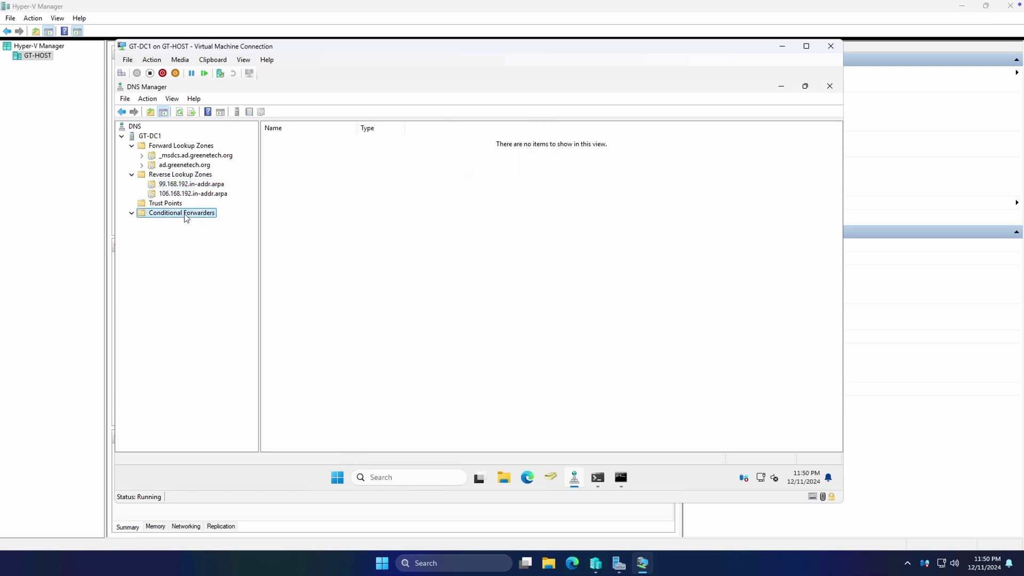
right_click(186, 217)
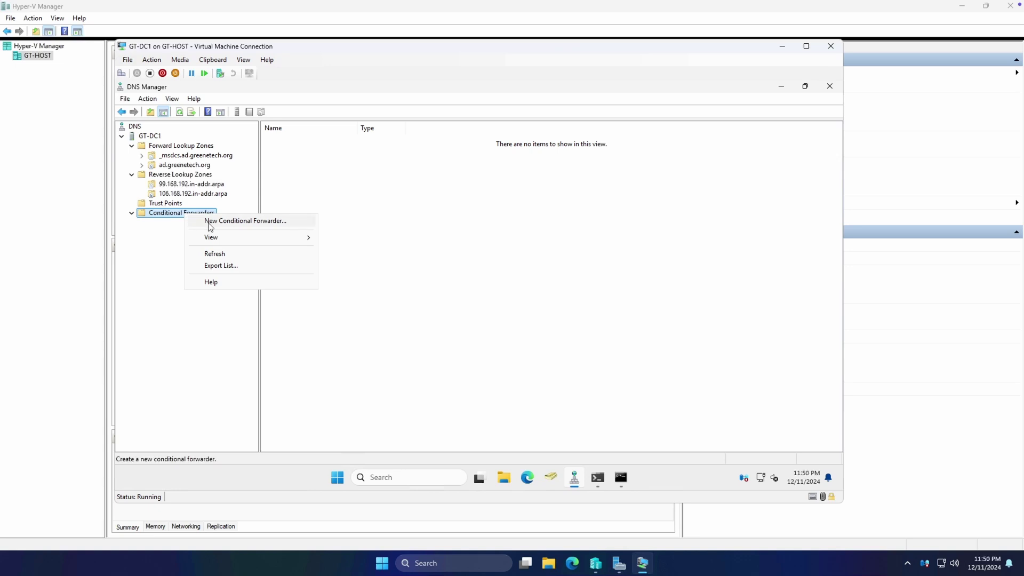
click(210, 223)
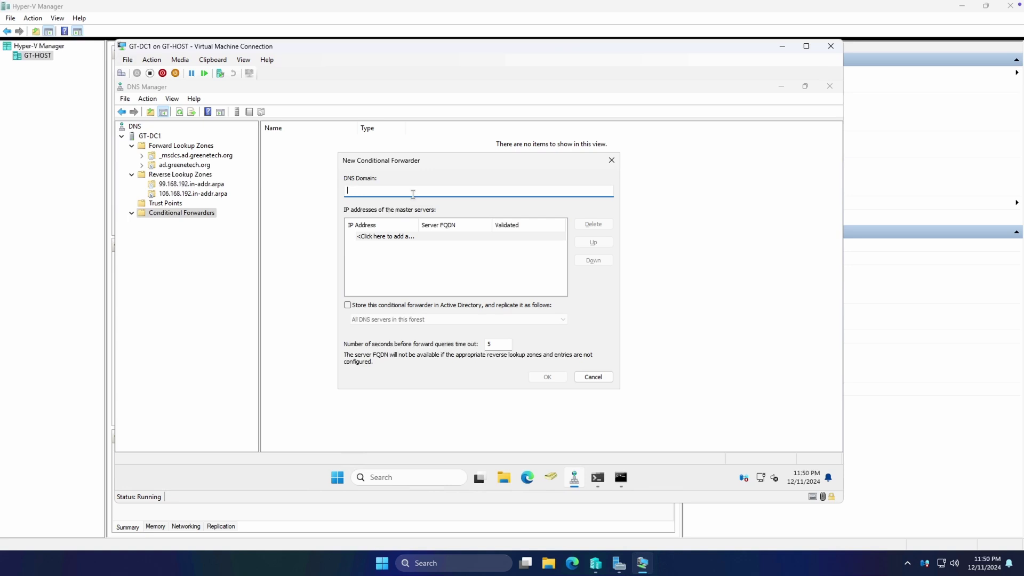
text(google.com)
click(394, 235)
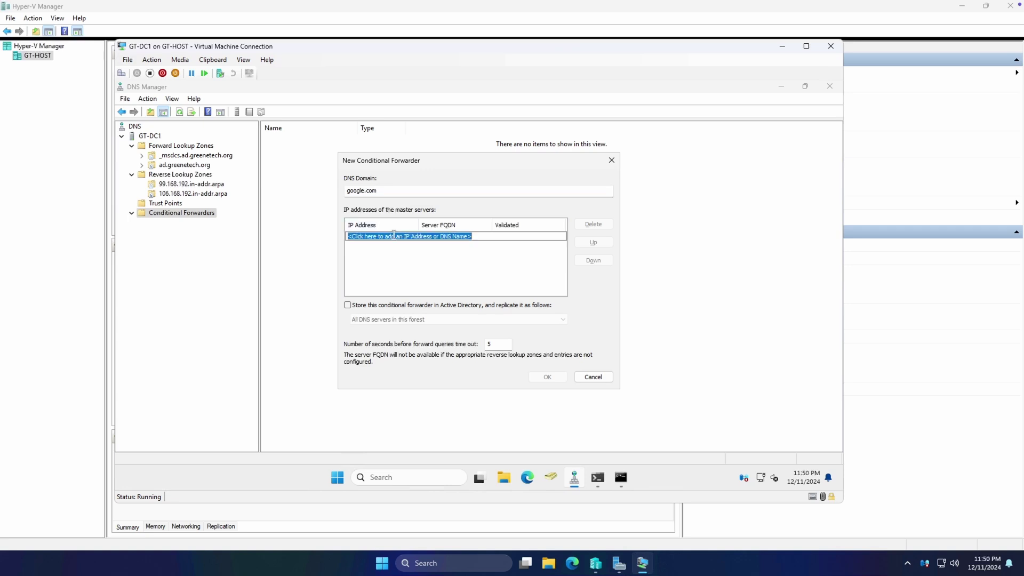
text(8.8.8.8)
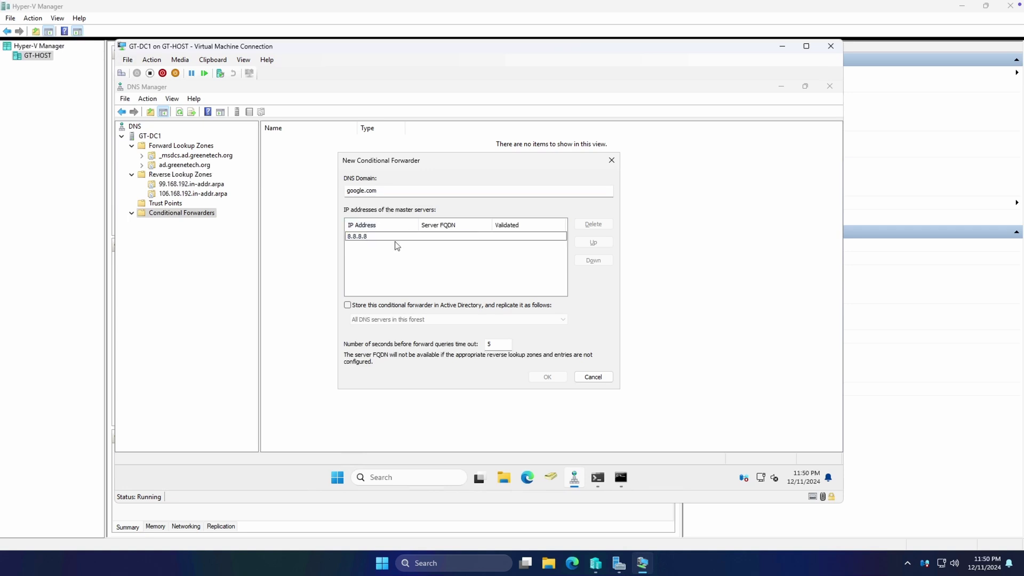
key(Return)
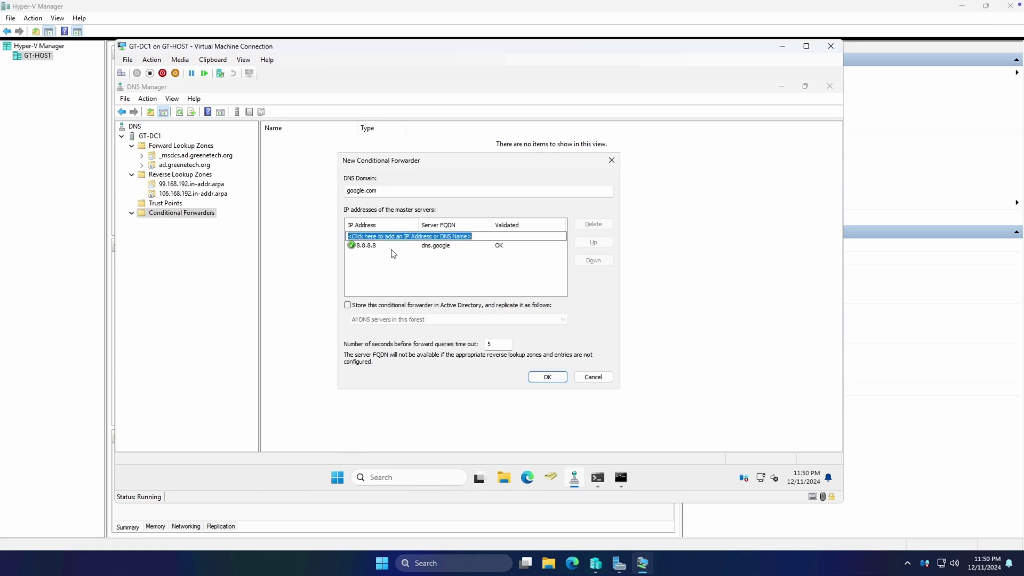
Add master server 8.8.4.4, create the forwarder stored in Active Directory for all DNS servers in this forest, and open its server list.
text(8.8.4.4)
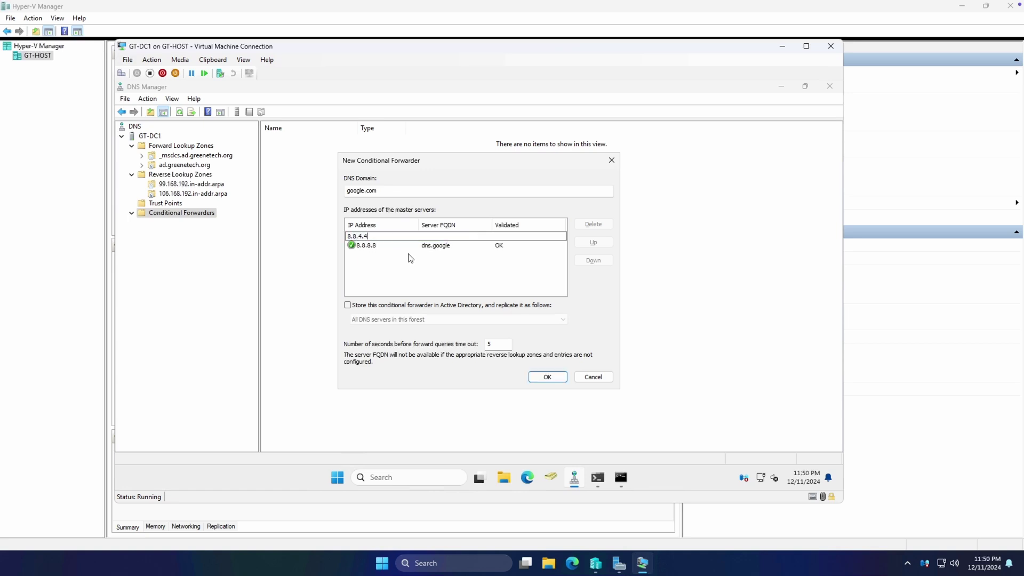
key(Return)
click(403, 309)
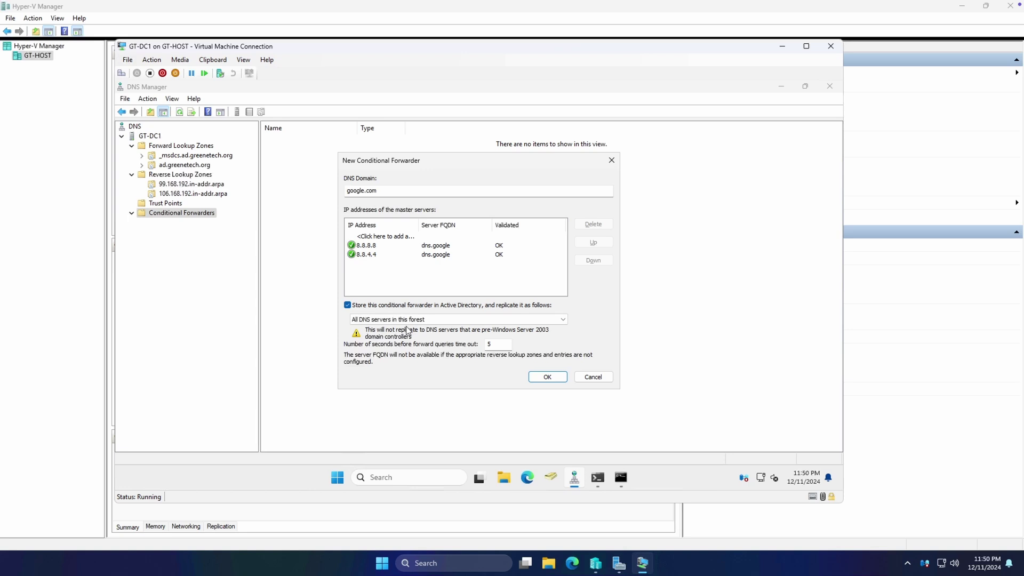
click(549, 378)
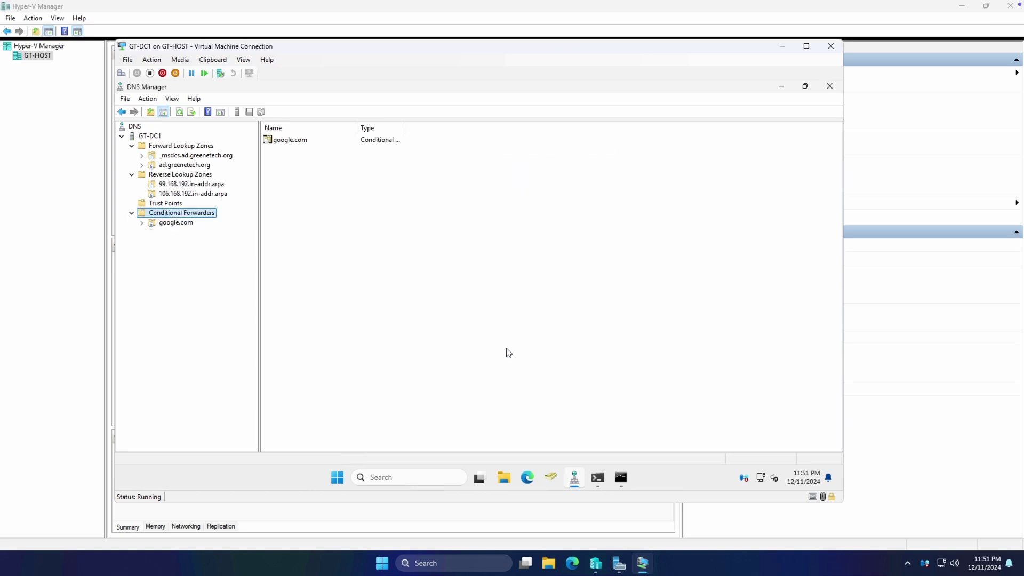
click(175, 224)
click(299, 172)
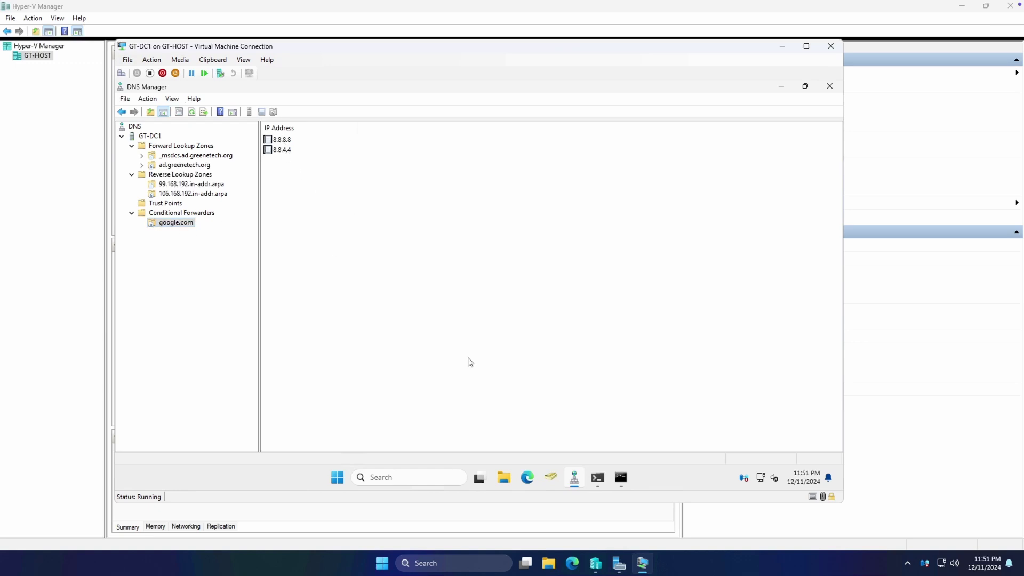
mouse_move(599, 478)
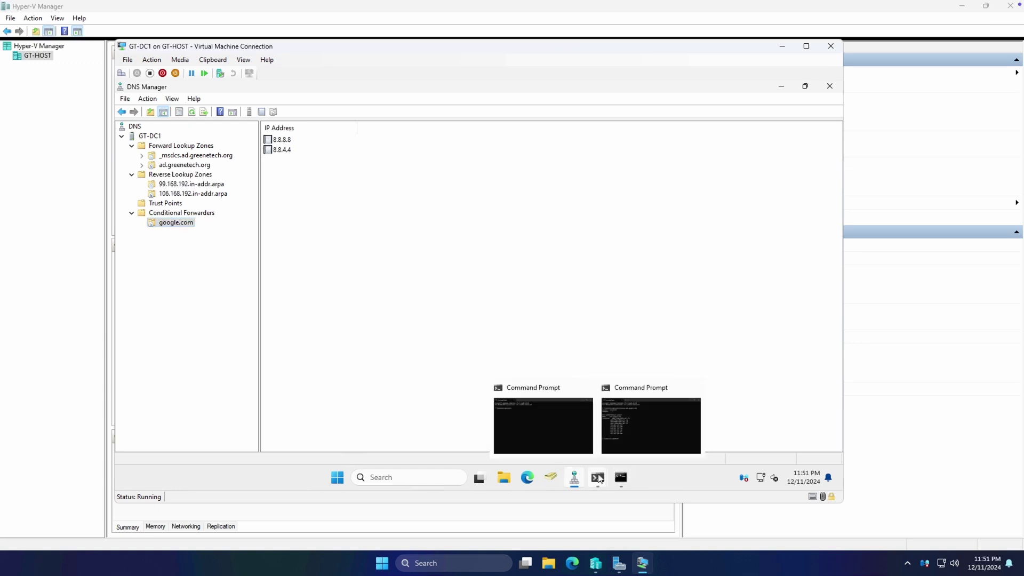
click(639, 448)
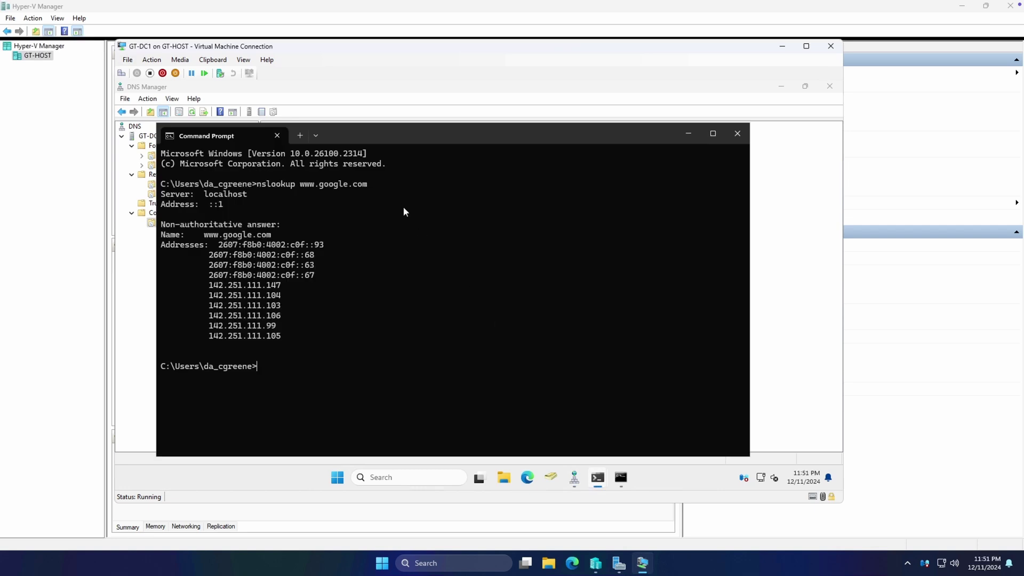
key(Up)
key(Return)
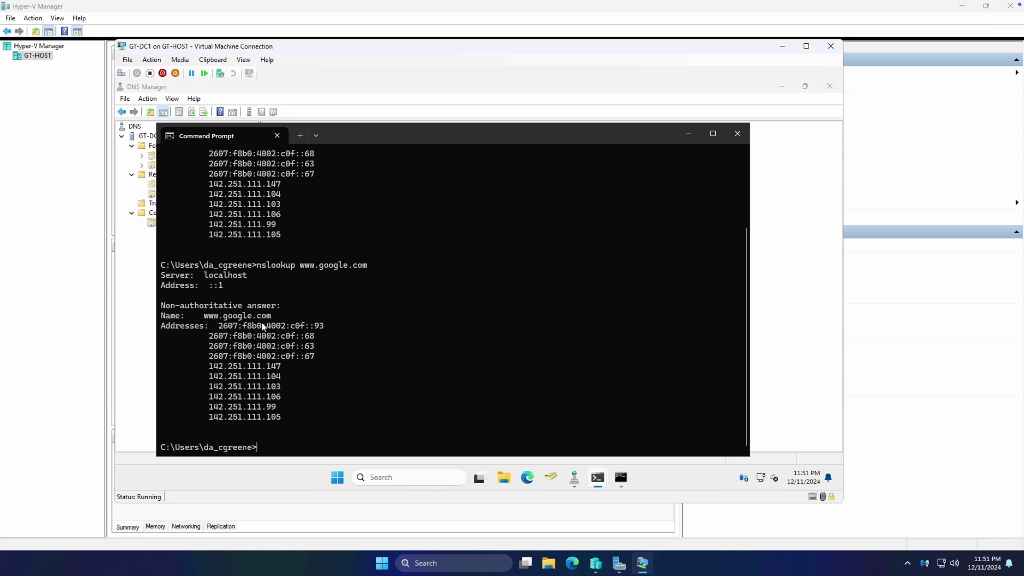
Return to DNS Manager and view the Trust Points of GT-DC1.
click(688, 134)
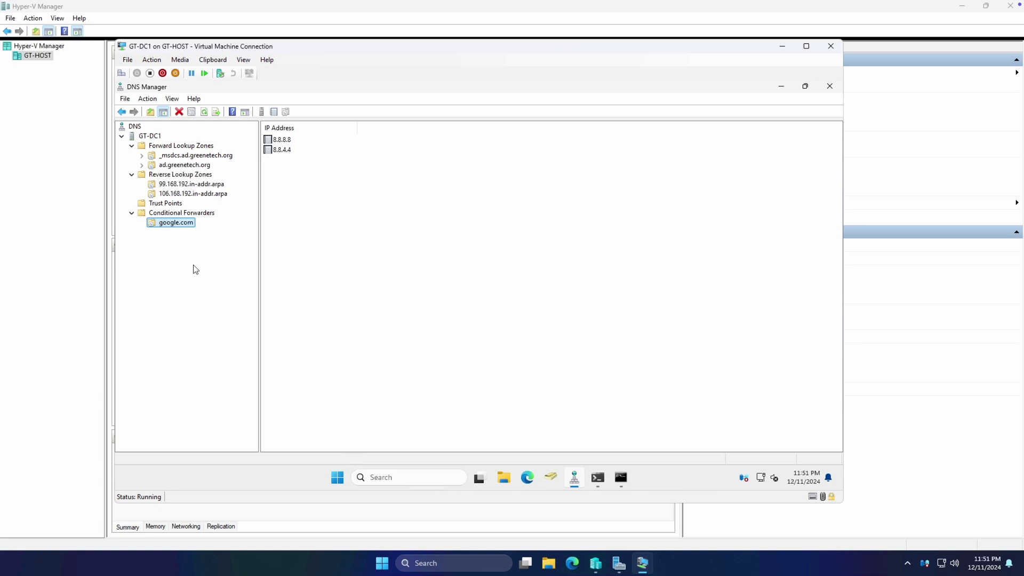
click(176, 205)
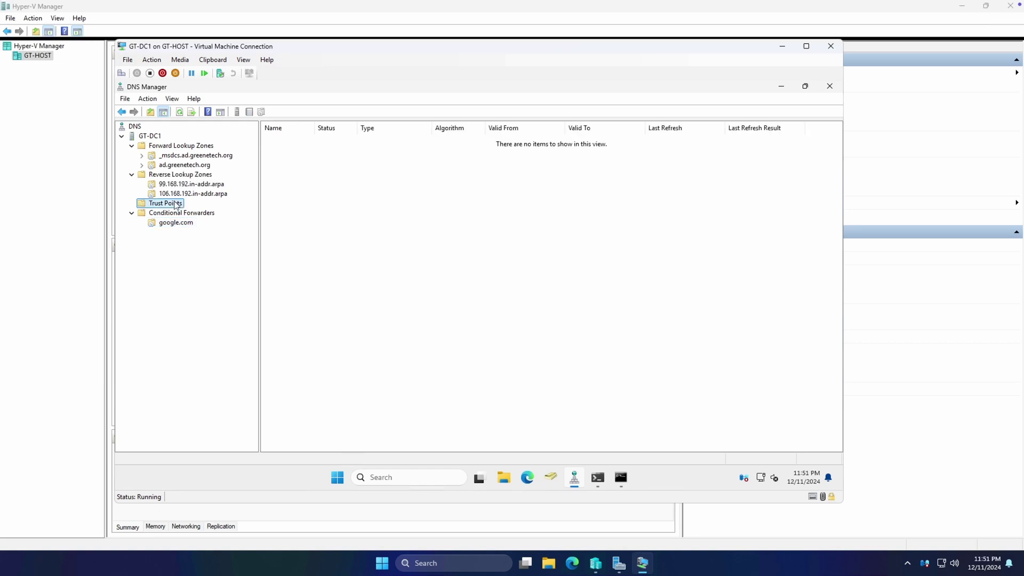